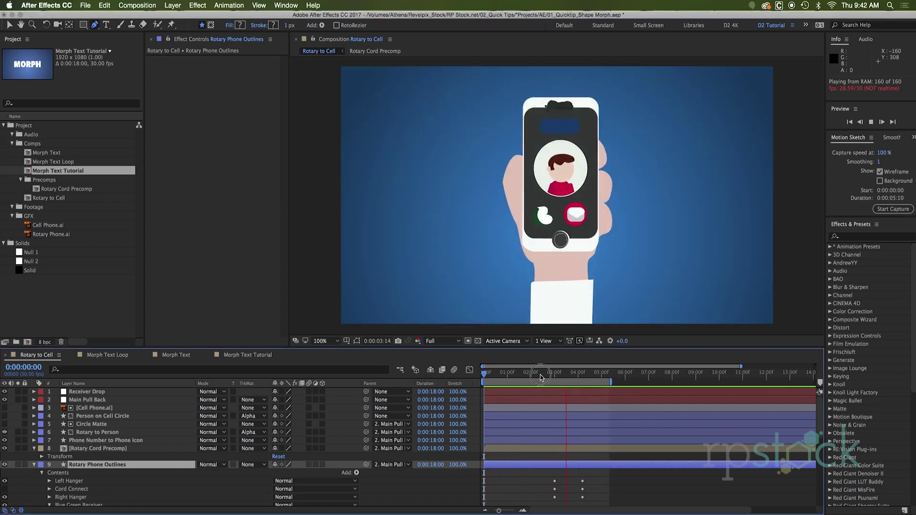
Preview the finished morph animation in the Morph Text Loop composition from its beginning
{"action": "left_click", "coordinate": [539, 375]}
{"action": "left_click", "coordinate": [115, 355]}
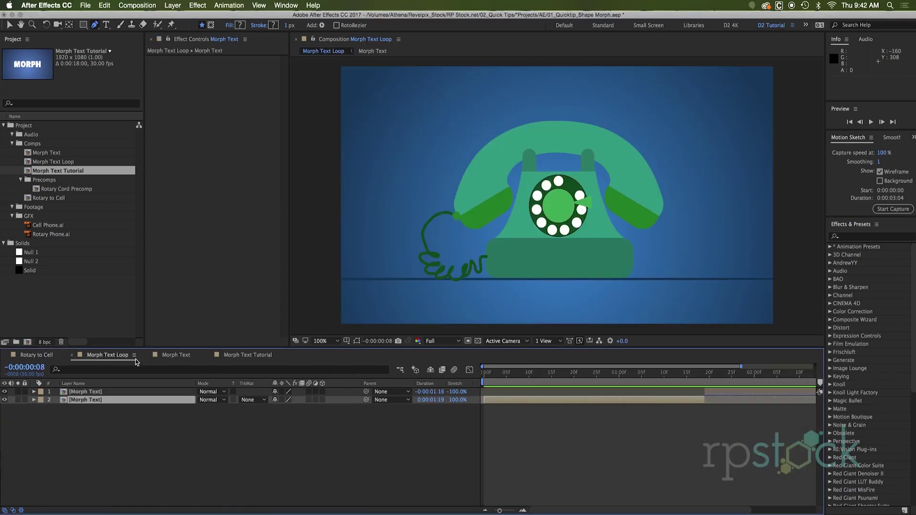
{"action": "left_click", "coordinate": [532, 374]}
{"action": "left_click_drag", "start_coordinate": [532, 373], "coordinate": [455, 375]}
{"action": "key", "text": "space"}
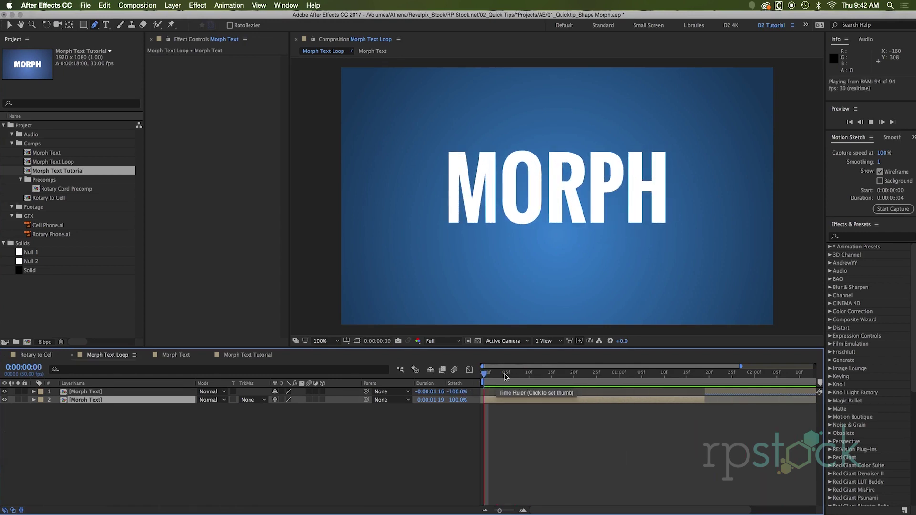
Open the Morph Text Tutorial composition and toggle the MORPH and morph text layers to compare them, leaving both hidden
{"action": "left_click", "coordinate": [246, 355]}
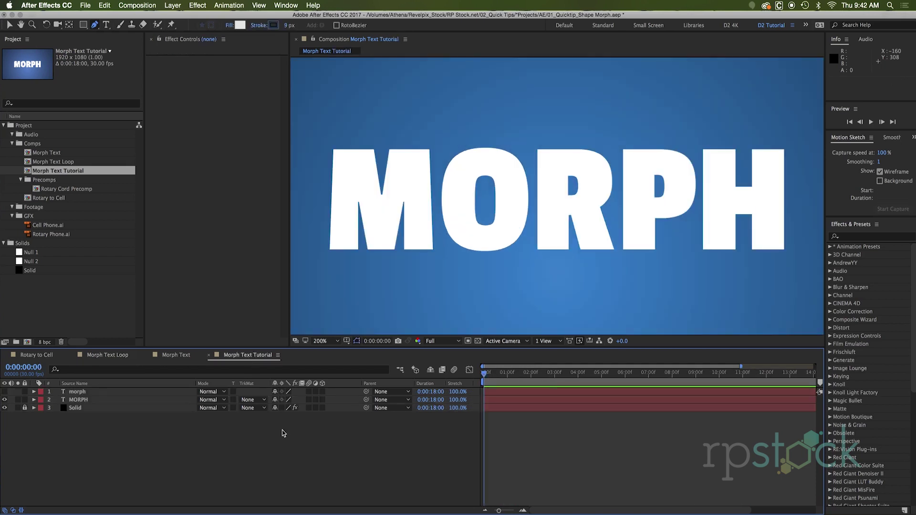
{"action": "scroll", "coordinate": [490, 184], "scroll_direction": "down", "scroll_amount": 2}
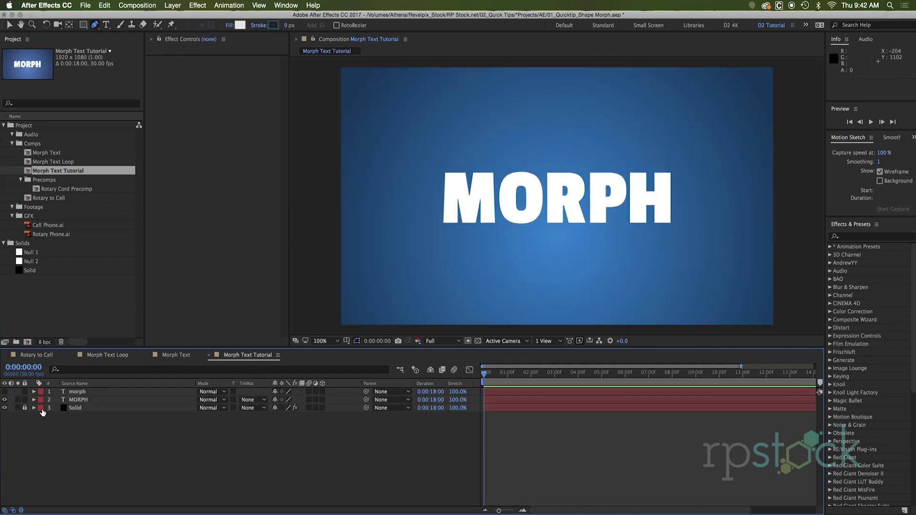
{"action": "left_click", "coordinate": [92, 402]}
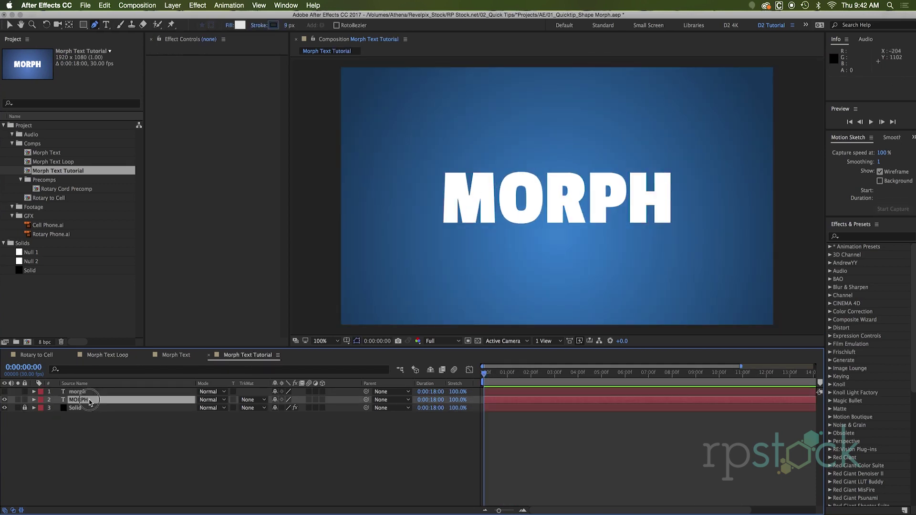
{"action": "left_click", "coordinate": [4, 400]}
{"action": "left_click", "coordinate": [4, 391]}
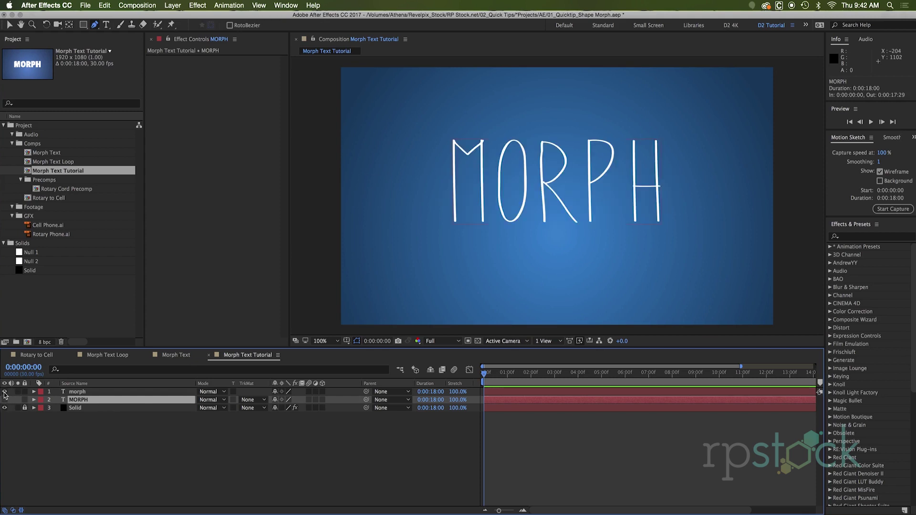
{"action": "left_click", "coordinate": [5, 392]}
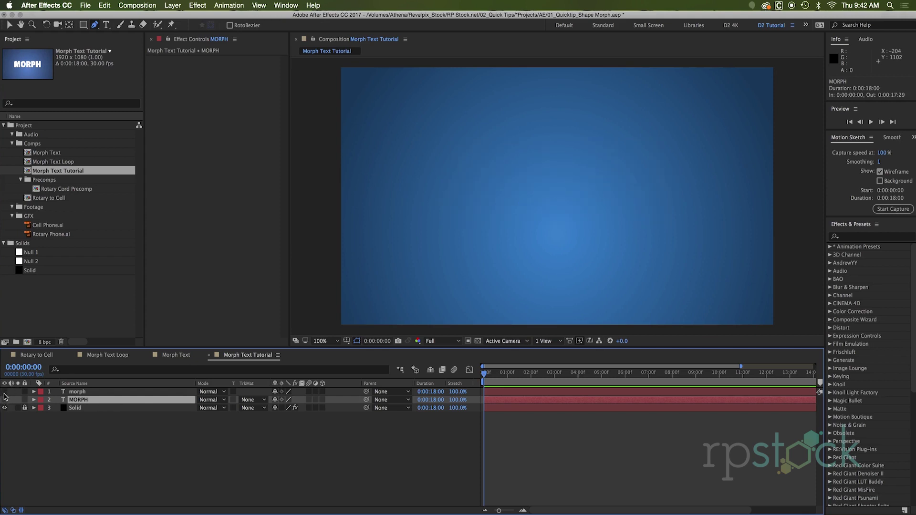
Create shapes from the MORPH text layer and expand the contents of its outlines layer
{"action": "right_click", "coordinate": [83, 399]}
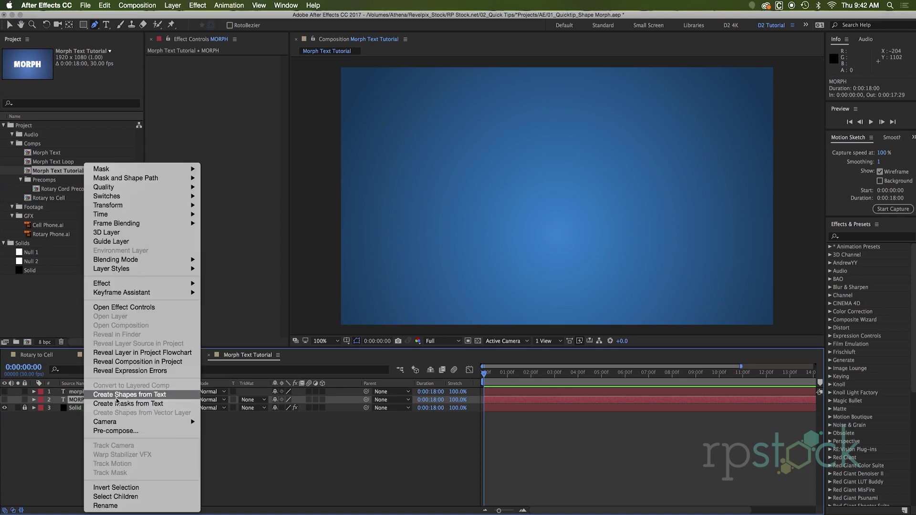
{"action": "left_click", "coordinate": [117, 395]}
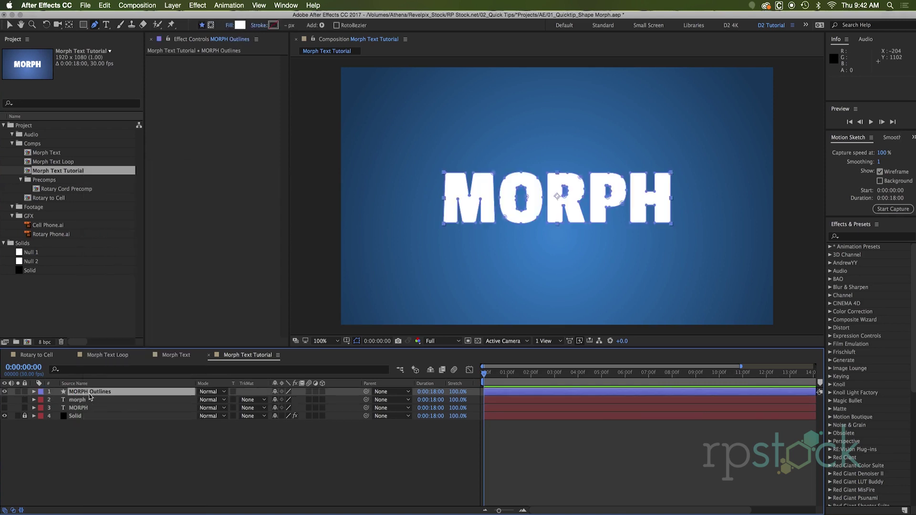
{"action": "left_click", "coordinate": [34, 392]}
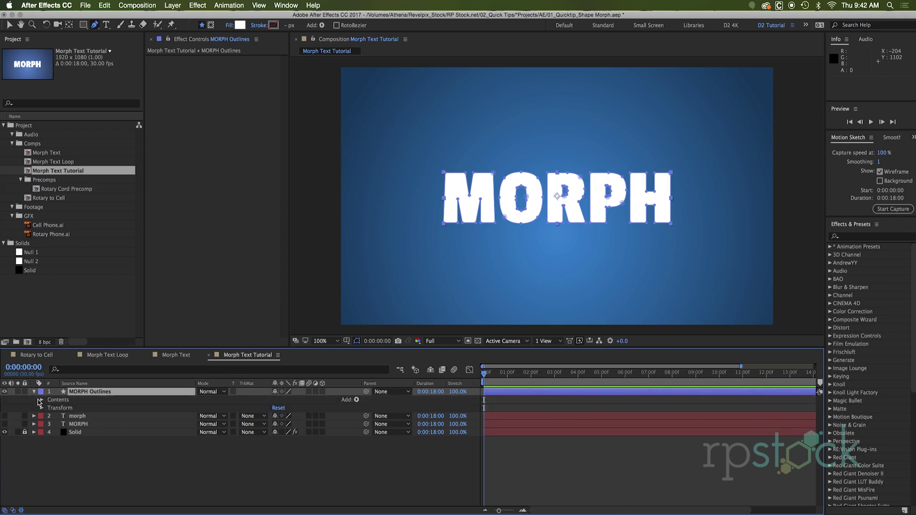
{"action": "left_click", "coordinate": [42, 400]}
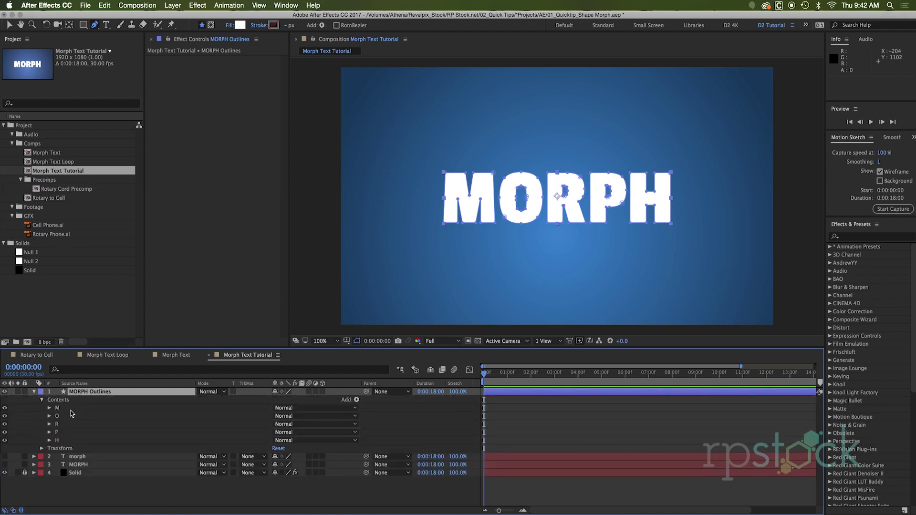
Create shapes from the morph text layer and hide the resulting thin-letter outlines
{"action": "left_click", "coordinate": [79, 456]}
{"action": "right_click", "coordinate": [77, 457]}
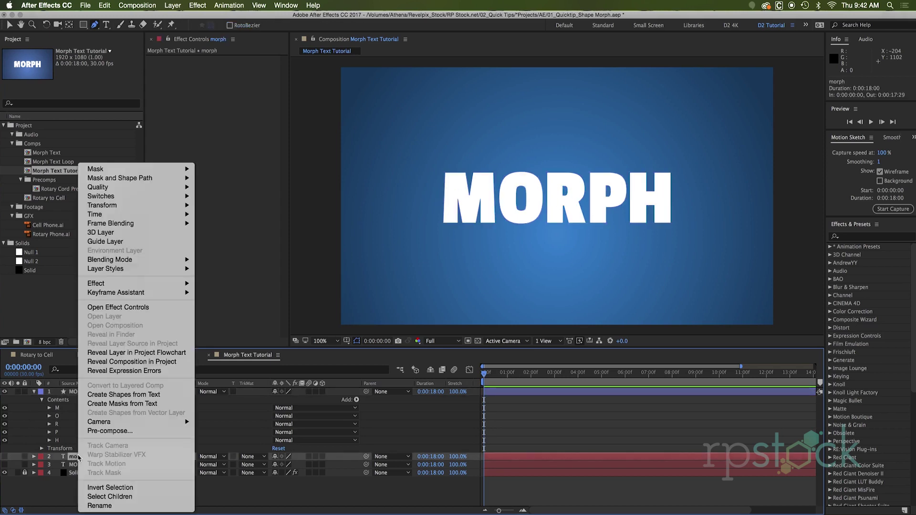
{"action": "left_click", "coordinate": [116, 396]}
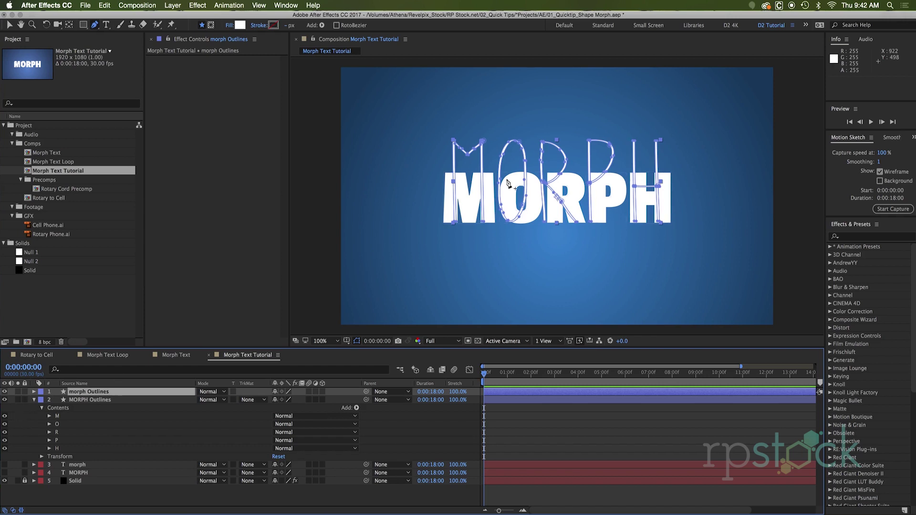
{"action": "left_click", "coordinate": [5, 391]}
Select letter groups M, O, R, P and H in the MORPH Outlines layer and expand them all together
{"action": "left_click", "coordinate": [29, 399]}
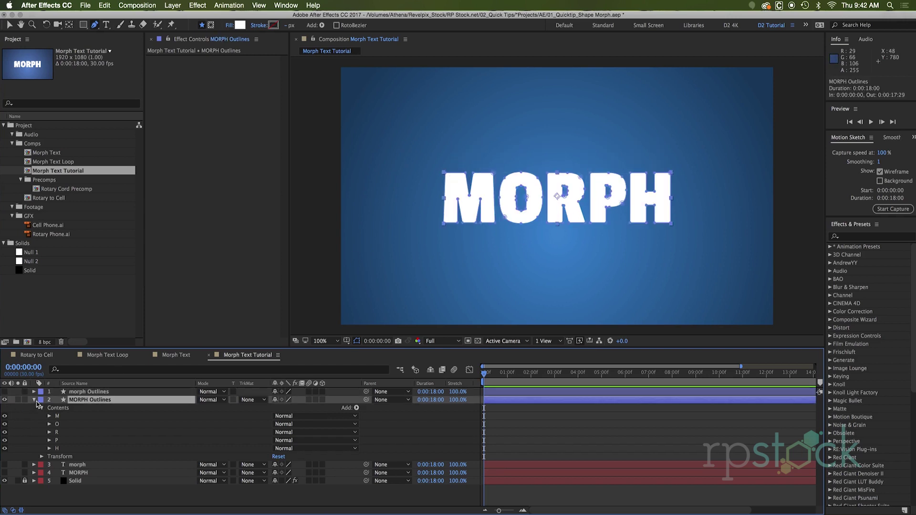
{"action": "left_click", "coordinate": [58, 416]}
{"action": "left_click", "coordinate": [64, 452], "text": "shift"}
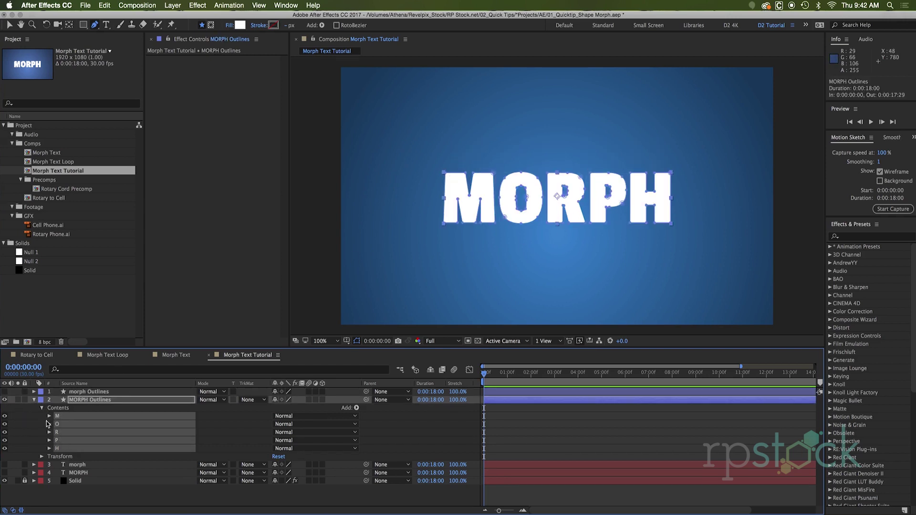
{"action": "left_click", "coordinate": [50, 416]}
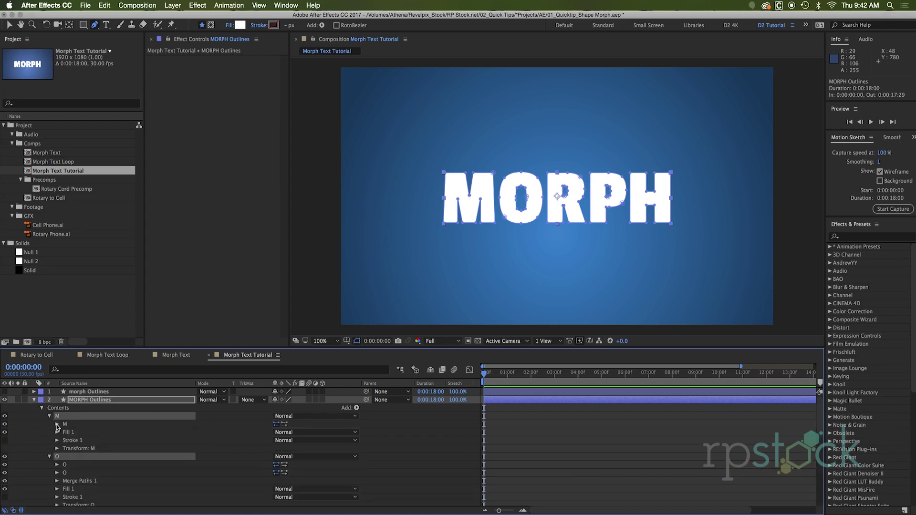
Reveal the Path properties of the M, O and R shapes in MORPH Outlines
{"action": "left_click", "coordinate": [57, 424]}
{"action": "scroll", "coordinate": [58, 453], "scroll_direction": "down", "scroll_amount": 2}
{"action": "left_click", "coordinate": [58, 456]}
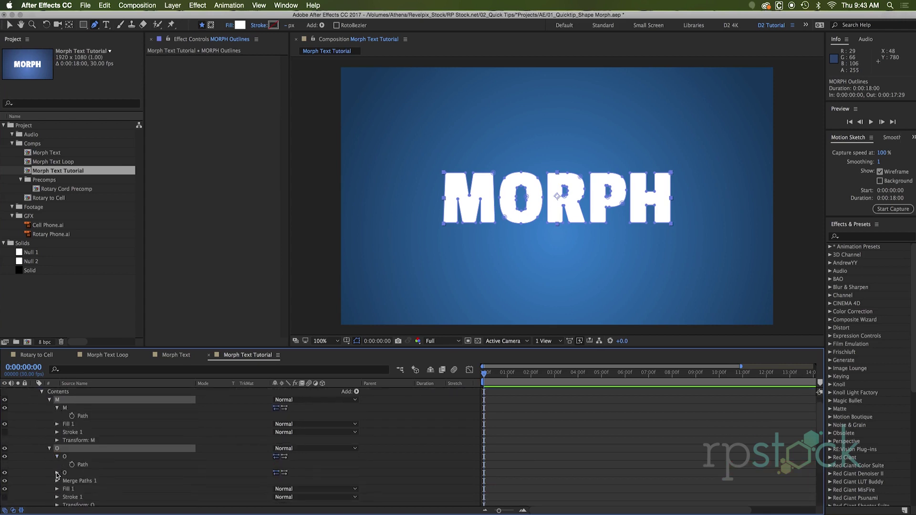
{"action": "left_click", "coordinate": [57, 472]}
{"action": "scroll", "coordinate": [59, 474], "scroll_direction": "down", "scroll_amount": 4}
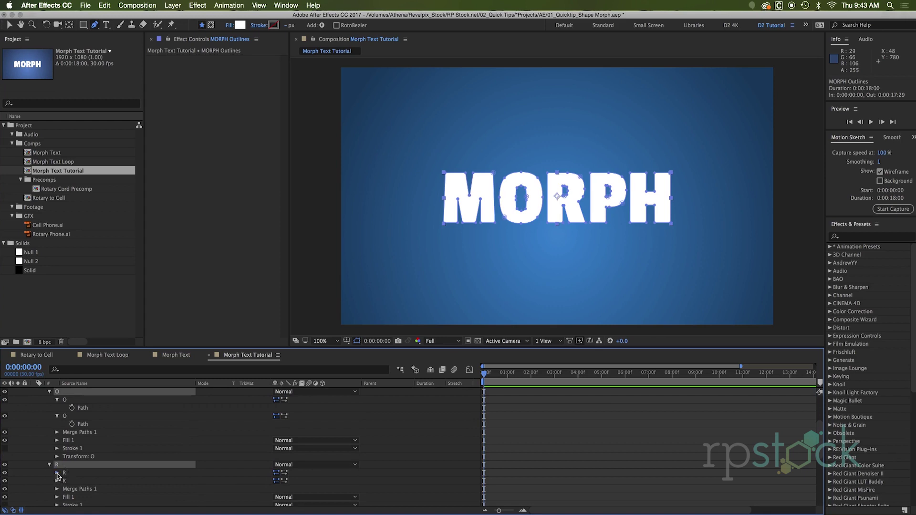
{"action": "left_click", "coordinate": [57, 473]}
{"action": "left_click", "coordinate": [57, 489]}
{"action": "scroll", "coordinate": [53, 481], "scroll_direction": "down", "scroll_amount": 4}
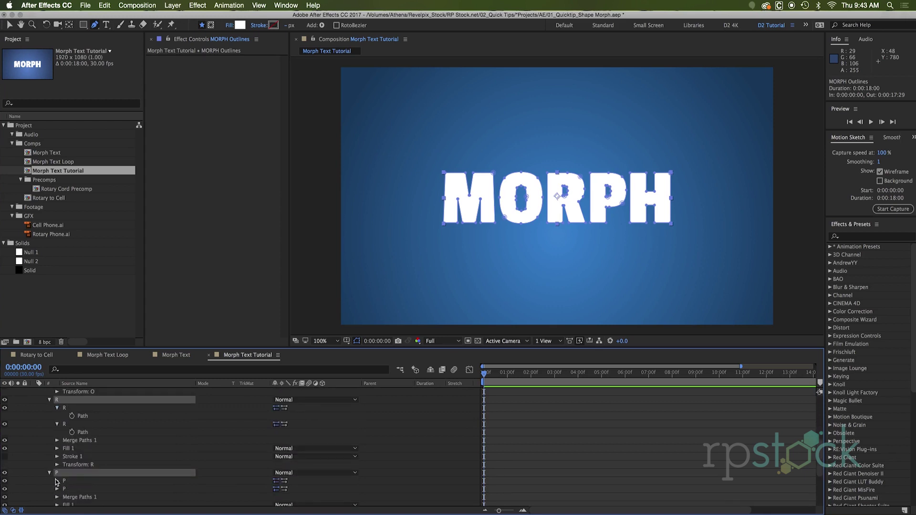
Reveal the Path properties of the P and H shapes in MORPH Outlines
{"action": "left_click", "coordinate": [57, 481]}
{"action": "scroll", "coordinate": [57, 482], "scroll_direction": "down", "scroll_amount": 1}
{"action": "left_click", "coordinate": [57, 481]}
{"action": "scroll", "coordinate": [42, 481], "scroll_direction": "down", "scroll_amount": 2}
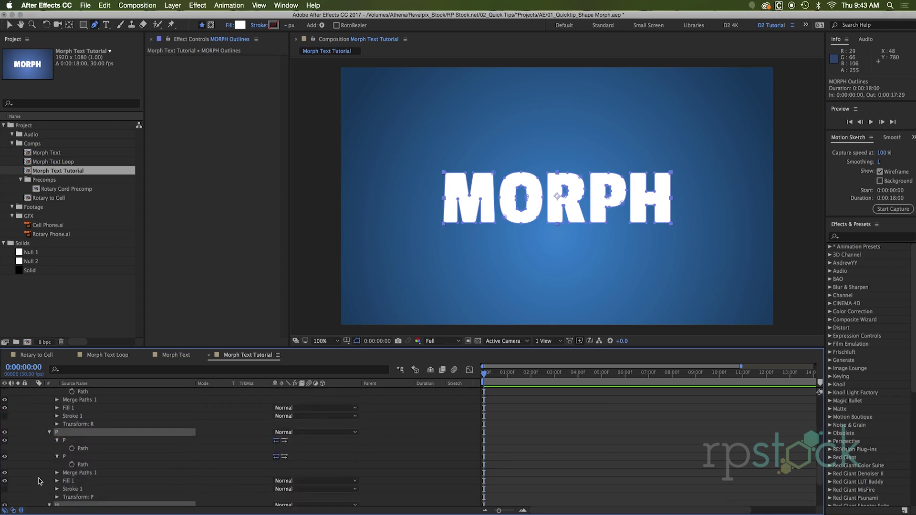
{"action": "scroll", "coordinate": [40, 481], "scroll_direction": "down", "scroll_amount": 2}
{"action": "left_click", "coordinate": [57, 481]}
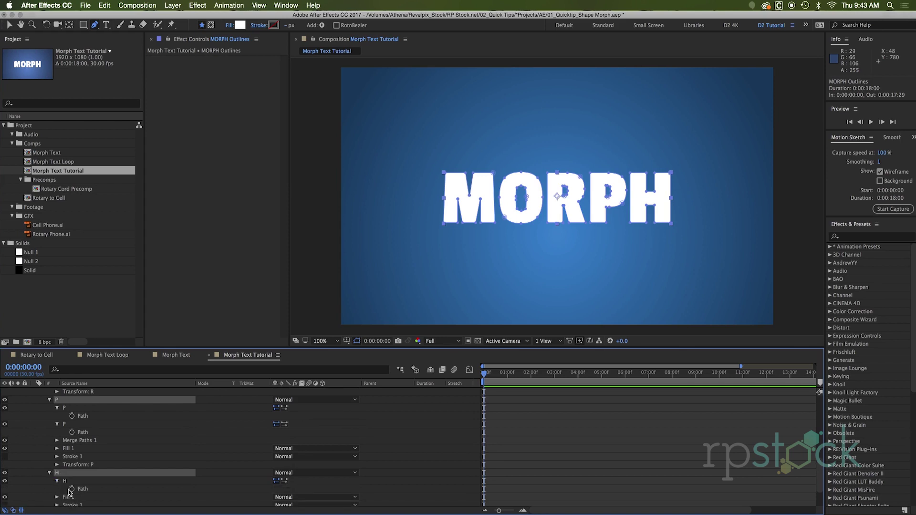
{"action": "scroll", "coordinate": [73, 493], "scroll_direction": "down", "scroll_amount": 2}
{"action": "scroll", "coordinate": [73, 492], "scroll_direction": "up", "scroll_amount": 1}
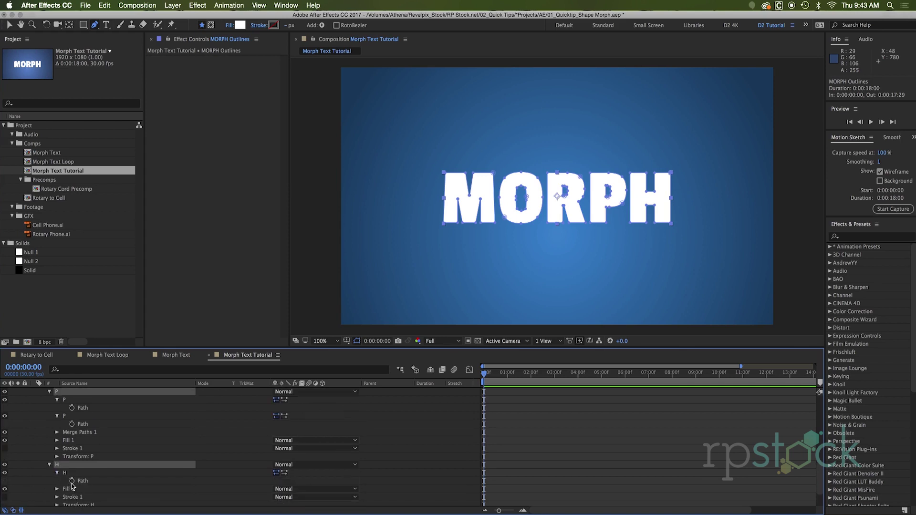
Turn on Path keyframing at 0:00:00:00 for every letter shape in MORPH Outlines
{"action": "left_click", "coordinate": [71, 480]}
{"action": "left_click", "coordinate": [72, 424]}
{"action": "left_click", "coordinate": [71, 408]}
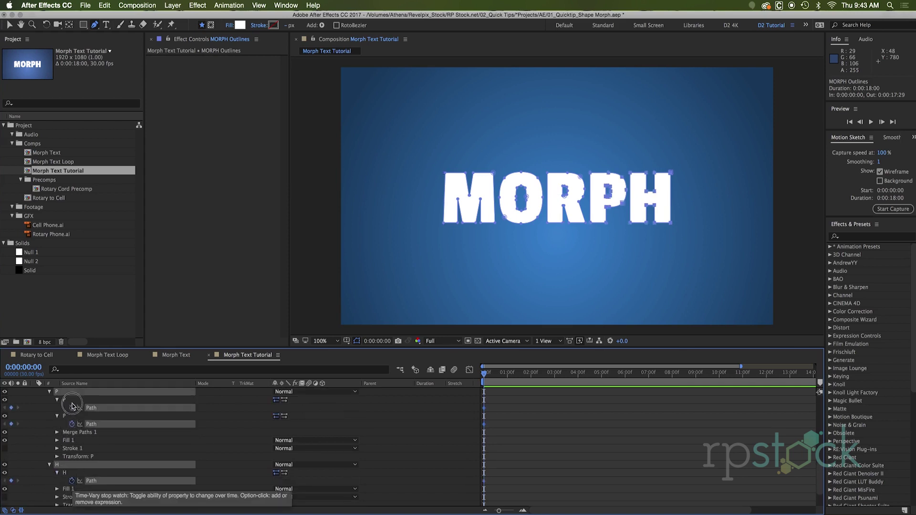
{"action": "scroll", "coordinate": [73, 386], "scroll_direction": "up", "scroll_amount": 8}
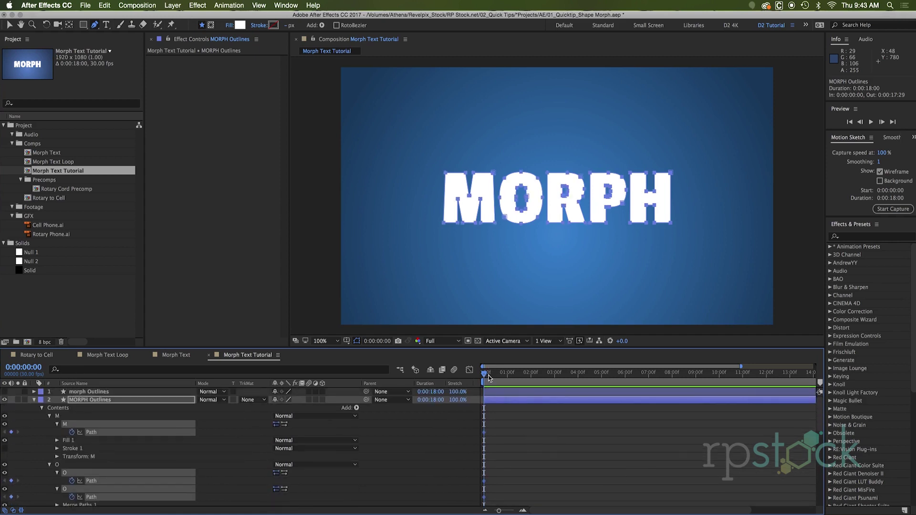
Move the current time to 0:00:00:12 and expand all five letter groups in the morph Outlines layer
{"action": "left_click_drag", "start_coordinate": [489, 378], "coordinate": [492, 377]}
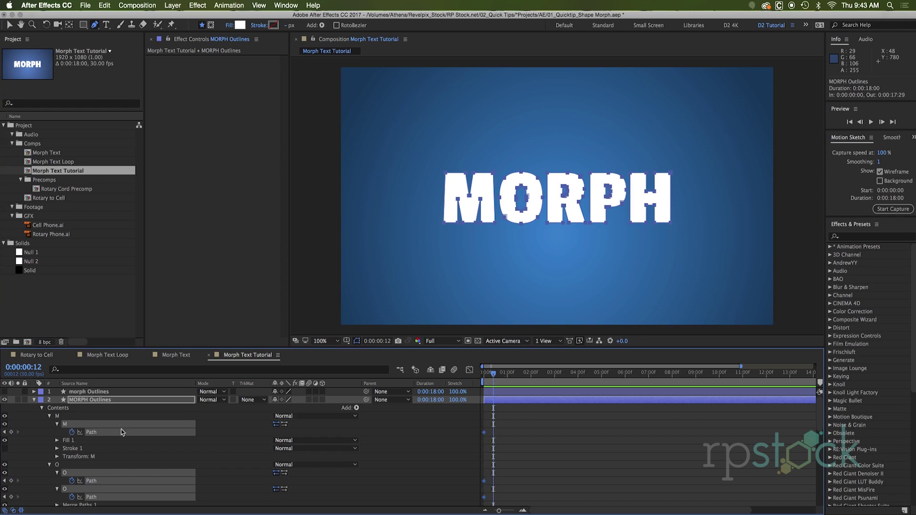
{"action": "left_click", "coordinate": [96, 393]}
{"action": "left_click", "coordinate": [33, 391]}
{"action": "left_click", "coordinate": [42, 400]}
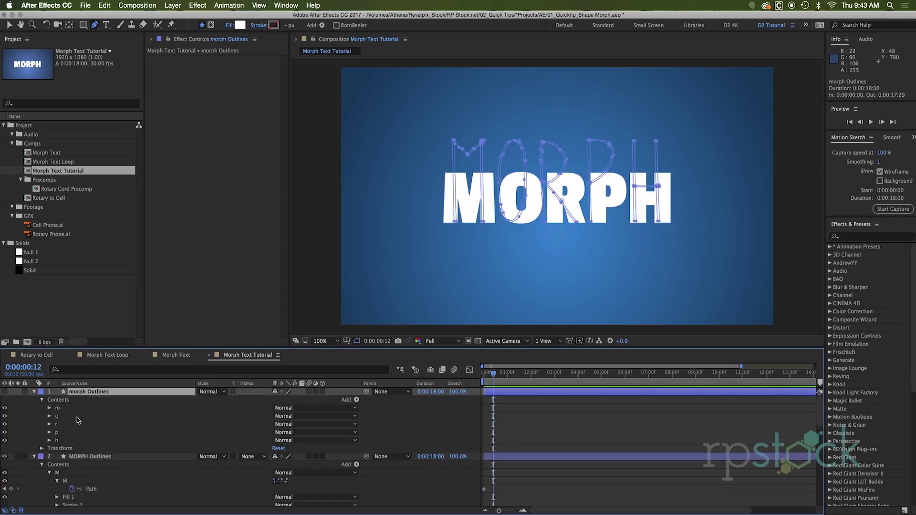
{"action": "left_click", "coordinate": [57, 408]}
{"action": "left_click", "coordinate": [58, 439], "text": "shift"}
{"action": "left_click", "coordinate": [49, 441]}
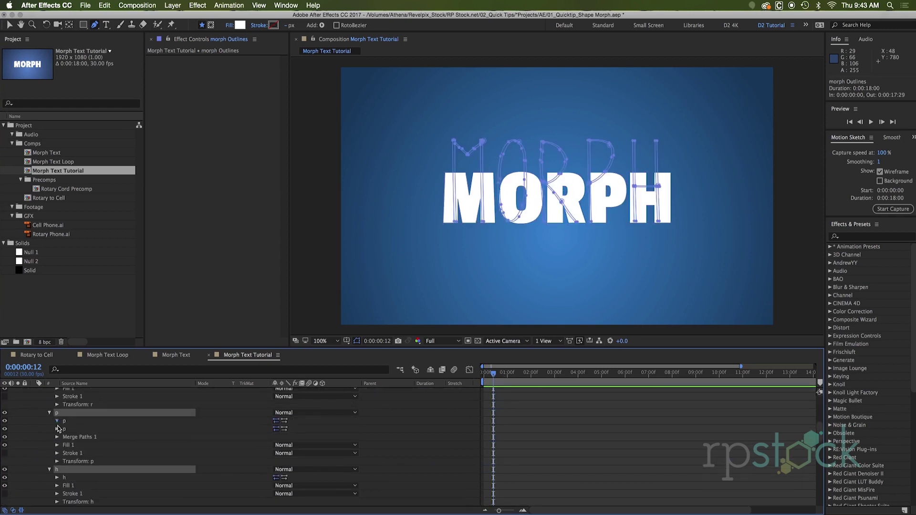
Reveal the Path properties of the letter shapes in morph Outlines
{"action": "left_click", "coordinate": [56, 436]}
{"action": "left_click", "coordinate": [57, 494]}
{"action": "scroll", "coordinate": [52, 471], "scroll_direction": "up", "scroll_amount": 2}
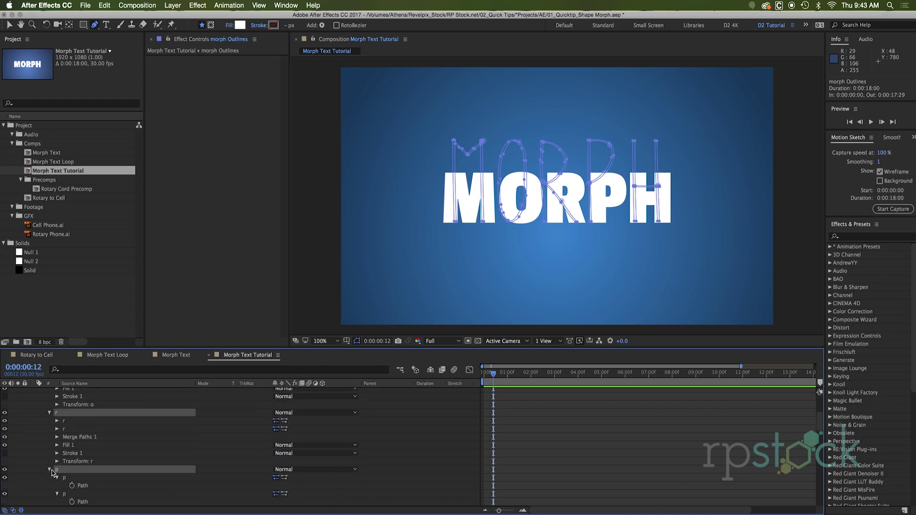
{"action": "left_click", "coordinate": [56, 421]}
{"action": "left_click", "coordinate": [58, 437]}
{"action": "scroll", "coordinate": [57, 429], "scroll_direction": "up", "scroll_amount": 3}
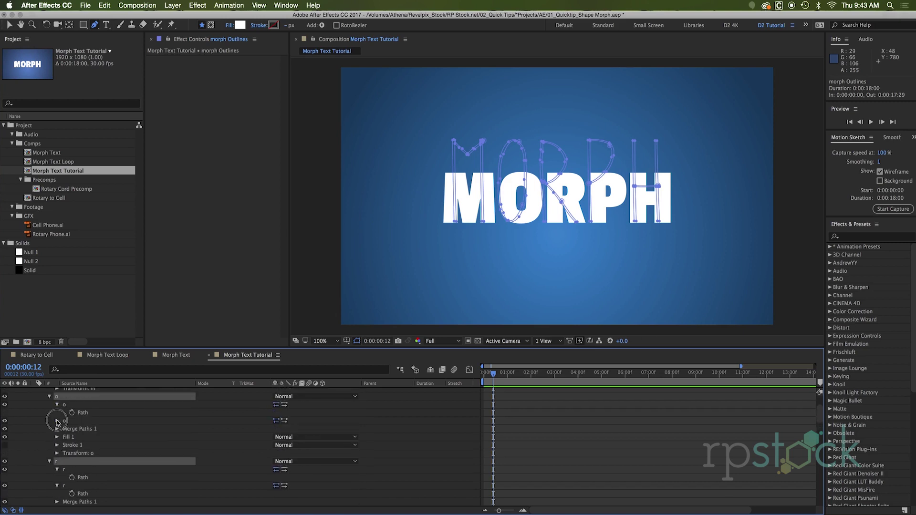
{"action": "left_click", "coordinate": [57, 421]}
Turn on Path keyframing at 0:00:00:12 for every morph Outlines letter shape and copy the resulting keyframes
{"action": "scroll", "coordinate": [58, 429], "scroll_direction": "up", "scroll_amount": 5}
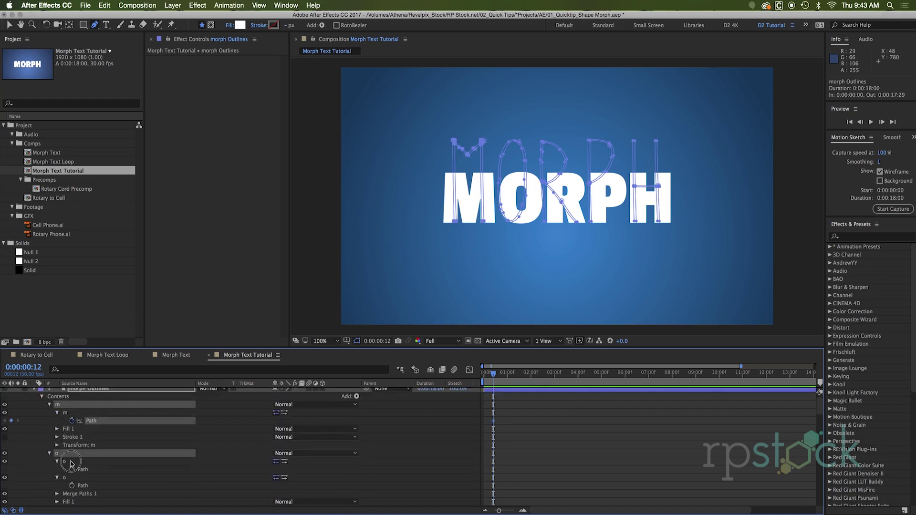
{"action": "scroll", "coordinate": [71, 454], "scroll_direction": "down", "scroll_amount": 10}
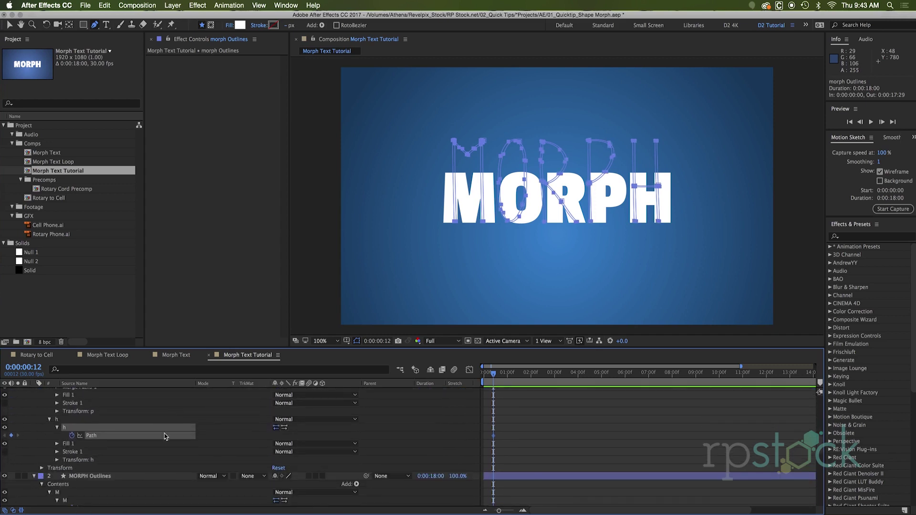
{"action": "scroll", "coordinate": [430, 467], "scroll_direction": "down", "scroll_amount": 5}
{"action": "scroll", "coordinate": [501, 407], "scroll_direction": "up", "scroll_amount": 2}
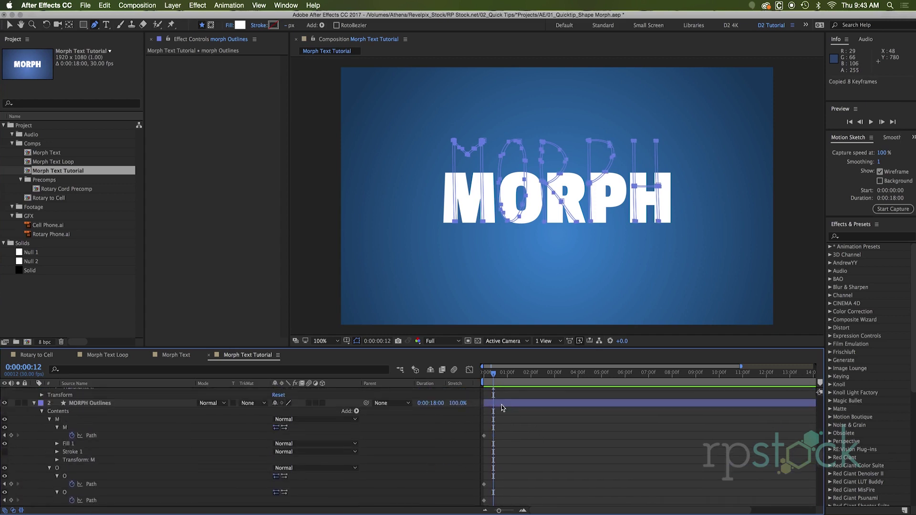
Paste the copied path keyframes onto every letter path in MORPH Outlines at 0:00:00:12
{"action": "left_click", "coordinate": [497, 405]}
{"action": "left_click", "coordinate": [91, 435]}
{"action": "left_click", "coordinate": [100, 484]}
{"action": "left_click", "coordinate": [98, 435]}
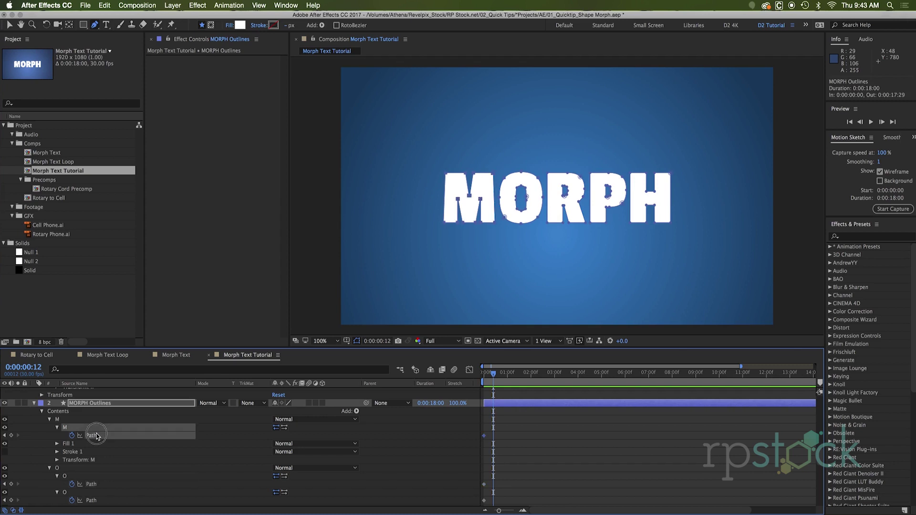
{"action": "left_click", "coordinate": [100, 484], "text": "shift"}
{"action": "left_click", "coordinate": [101, 500], "text": "shift"}
{"action": "scroll", "coordinate": [99, 499], "scroll_direction": "down", "scroll_amount": 3}
{"action": "left_click", "coordinate": [97, 477], "text": "shift"}
{"action": "left_click", "coordinate": [96, 492], "text": "shift"}
{"action": "scroll", "coordinate": [97, 495], "scroll_direction": "down", "scroll_amount": 5}
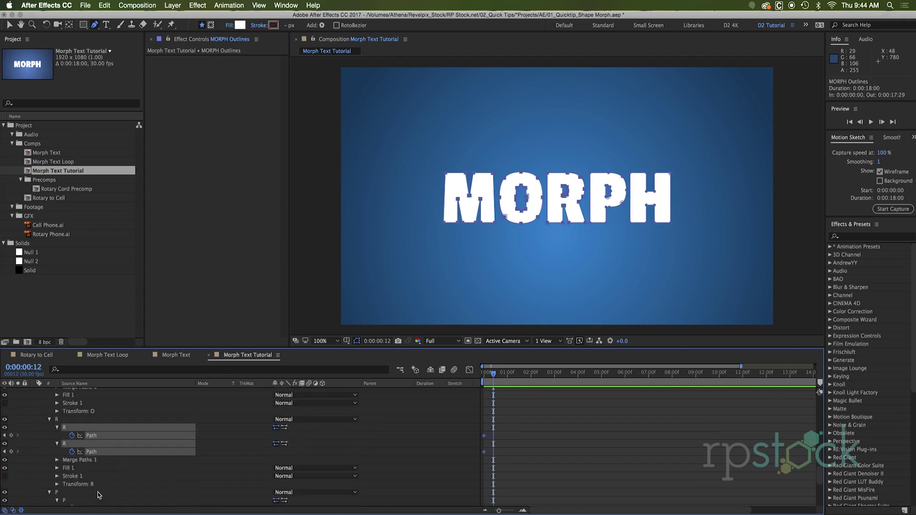
{"action": "left_click", "coordinate": [97, 428], "text": "shift"}
{"action": "left_click", "coordinate": [105, 501], "text": "shift"}
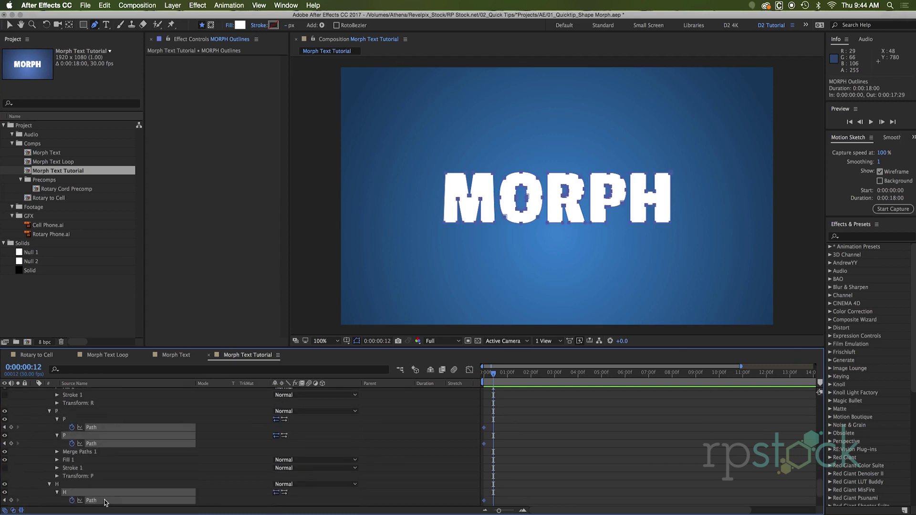
{"action": "key", "text": "super+v"}
Preview the morph and scrub its first frames to examine how the letters distort
{"action": "key", "text": "space"}
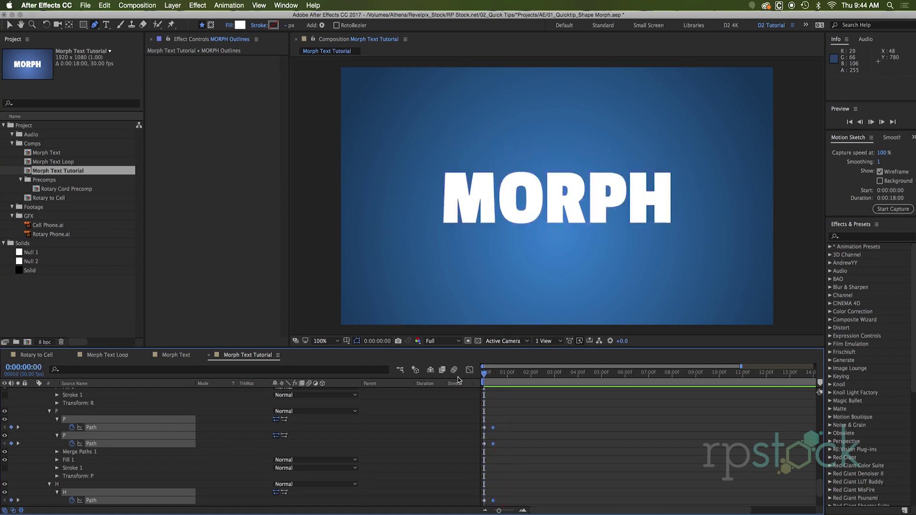
{"action": "key", "text": "space"}
{"action": "key", "text": "space"}
{"action": "key", "text": "space"}
{"action": "key", "text": "space"}
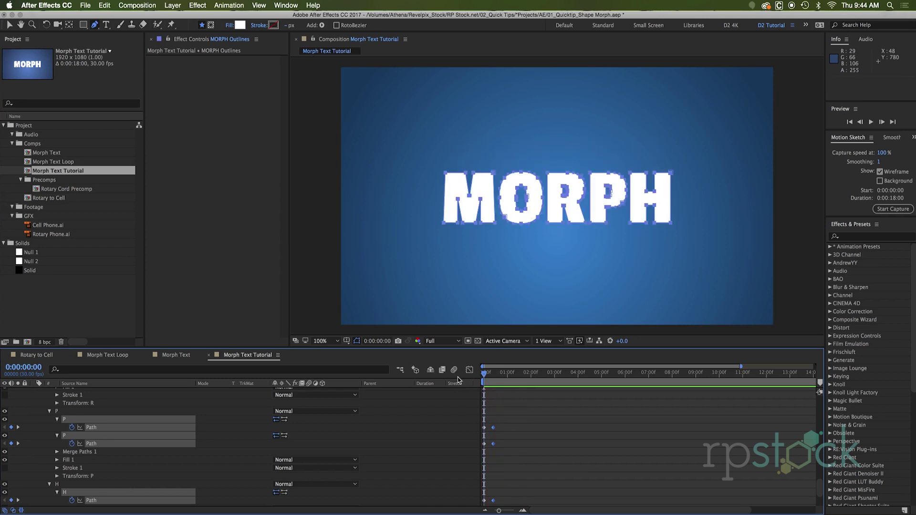
{"action": "left_click_drag", "start_coordinate": [486, 376], "coordinate": [485, 378]}
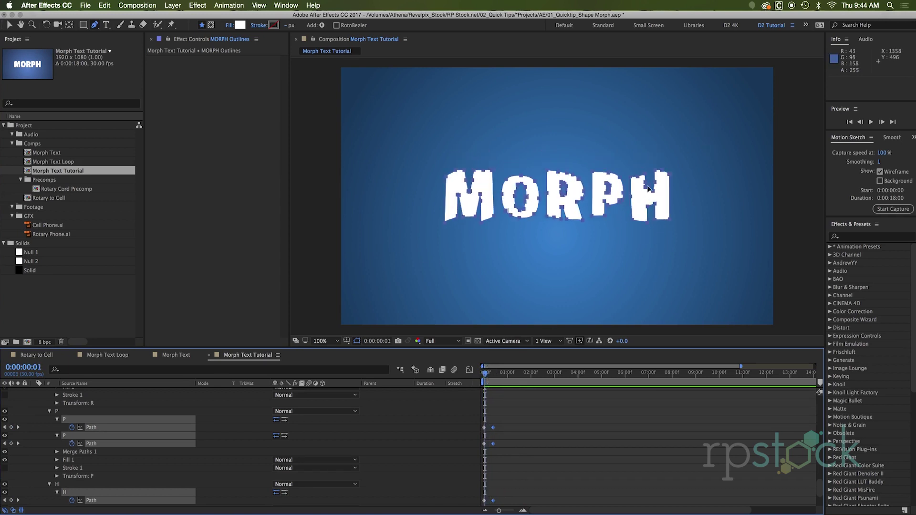
{"action": "mouse_move", "coordinate": [486, 375]}
{"action": "left_mouse_down"}
{"action": "mouse_move", "coordinate": [498, 376]}
{"action": "mouse_move", "coordinate": [484, 378]}
{"action": "left_mouse_up"}
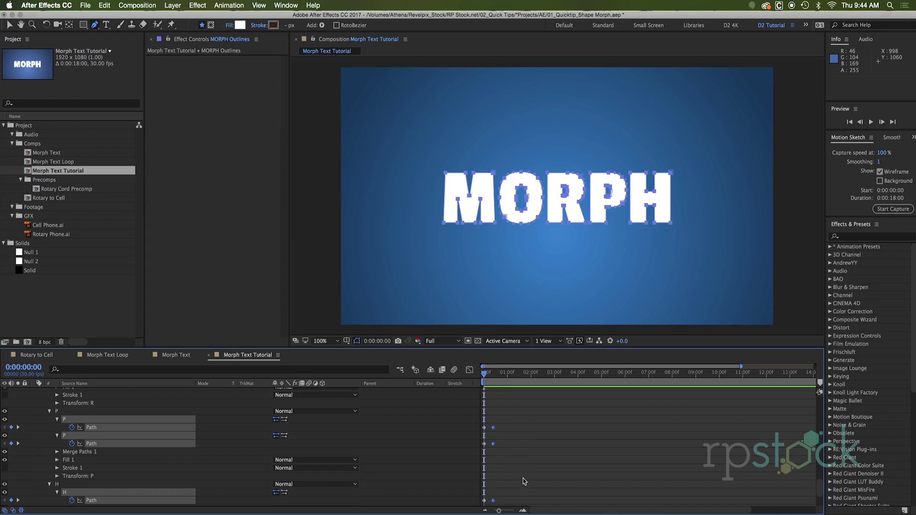
Delete all path keyframes from the morph Outlines and MORPH Outlines layers
{"action": "scroll", "coordinate": [523, 481], "scroll_direction": "down", "scroll_amount": 3}
{"action": "left_click_drag", "start_coordinate": [520, 474], "coordinate": [483, 431]}
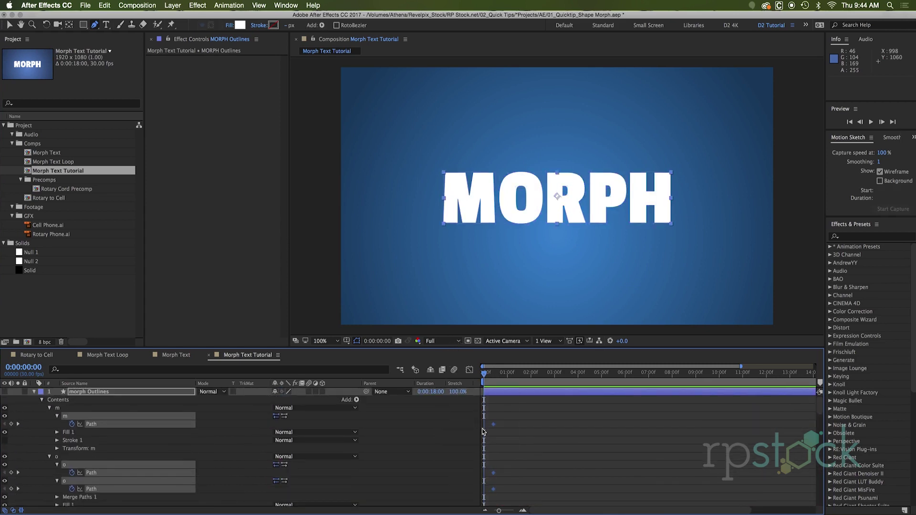
{"action": "key", "text": "Delete"}
{"action": "left_click", "coordinate": [97, 392]}
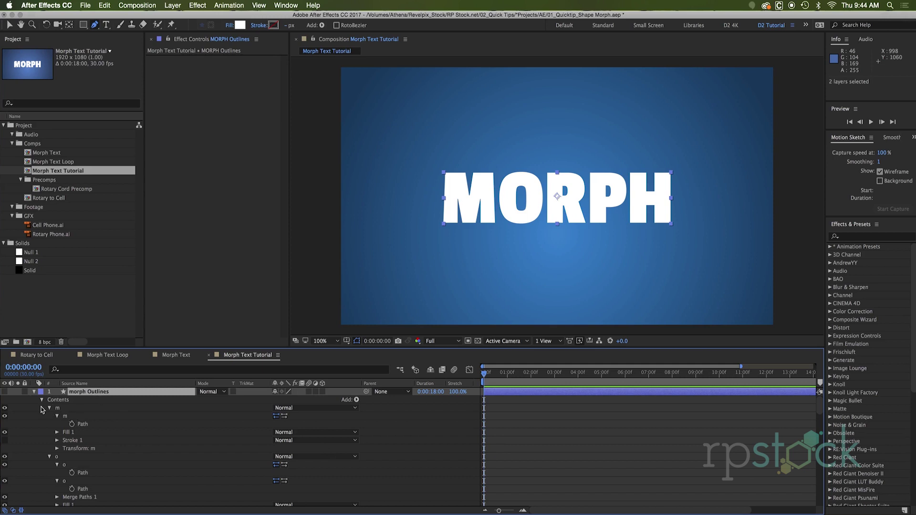
Set the upper-left corner point of the M in MORPH Outlines as its path's first vertex
{"action": "scroll", "coordinate": [42, 408], "scroll_direction": "down", "scroll_amount": 14}
{"action": "scroll", "coordinate": [301, 453], "scroll_direction": "up", "scroll_amount": 3}
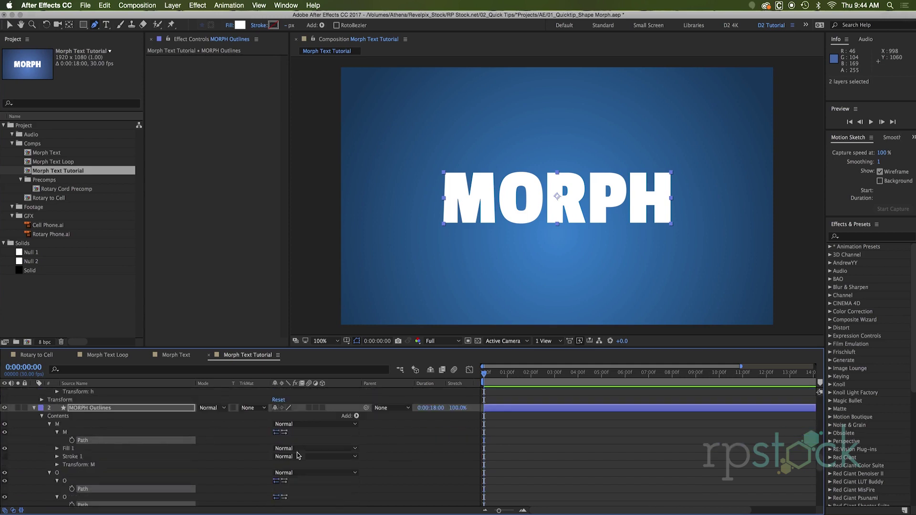
{"action": "left_click", "coordinate": [514, 489]}
{"action": "left_click", "coordinate": [503, 459]}
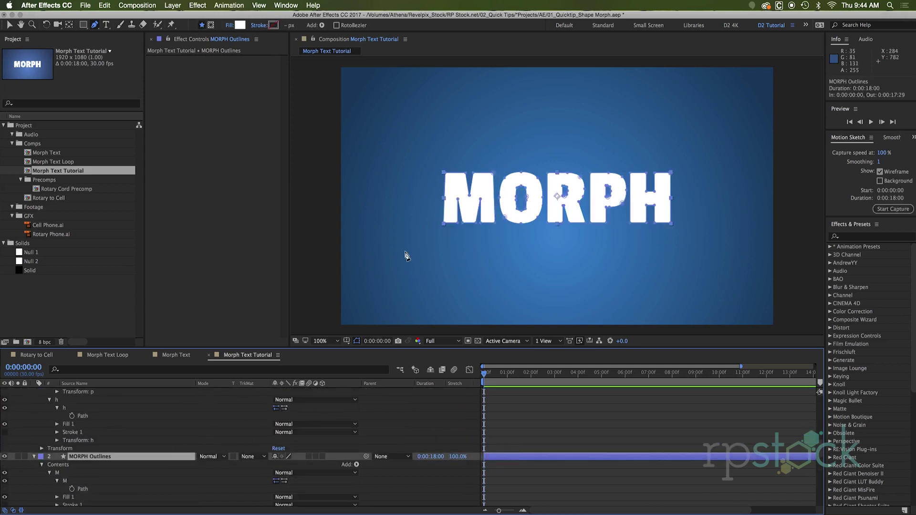
{"action": "left_click", "coordinate": [446, 174]}
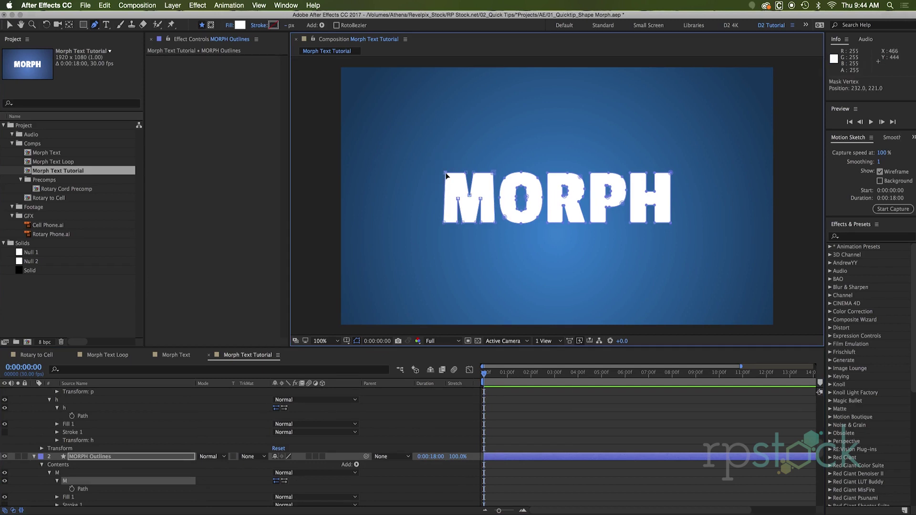
{"action": "right_click", "coordinate": [446, 174]}
{"action": "mouse_move", "coordinate": [524, 177]}
{"action": "left_click", "coordinate": [615, 204]}
Set matching upper-left points as the first vertices of the bold O's outer and inner paths
{"action": "right_click", "coordinate": [505, 178]}
{"action": "left_click", "coordinate": [643, 201]}
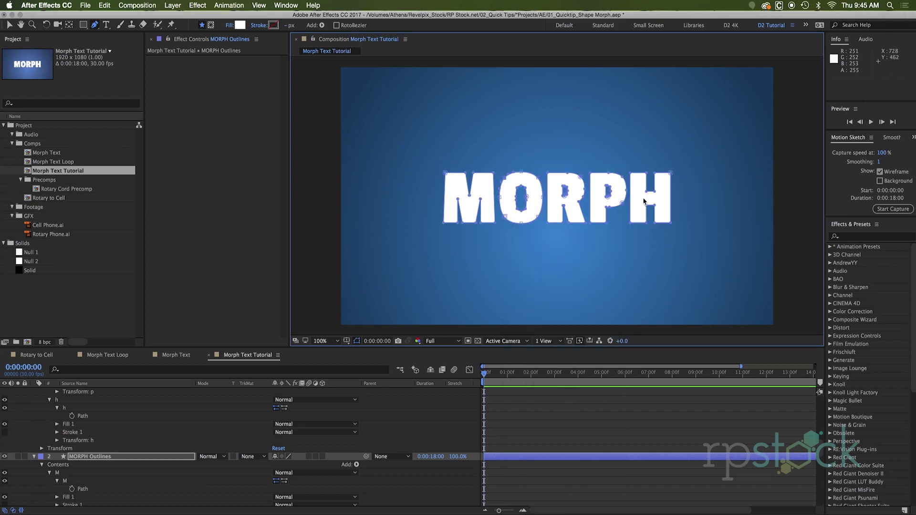
{"action": "right_click", "coordinate": [518, 190]}
{"action": "mouse_move", "coordinate": [572, 177]}
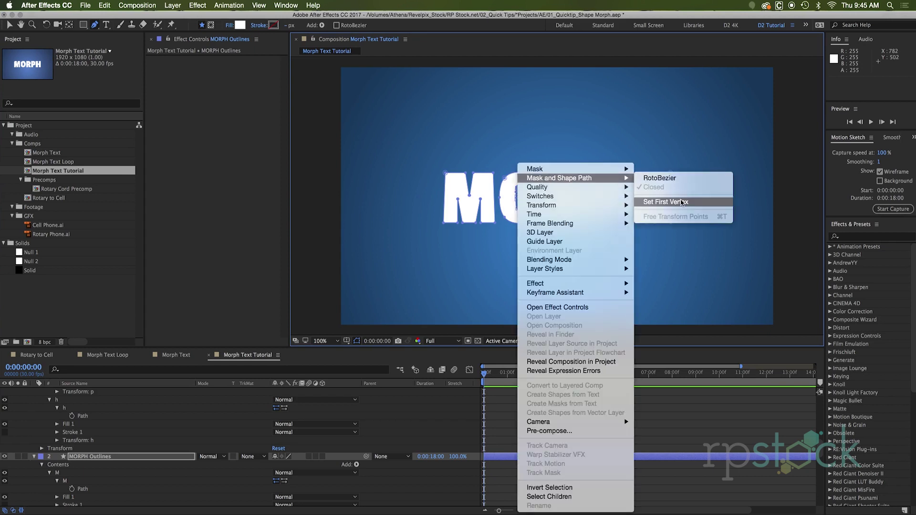
{"action": "left_click", "coordinate": [667, 203]}
Set the upper-left points of the bold R's outer and inner paths as their first vertices
{"action": "right_click", "coordinate": [551, 177]}
{"action": "left_click", "coordinate": [682, 202]}
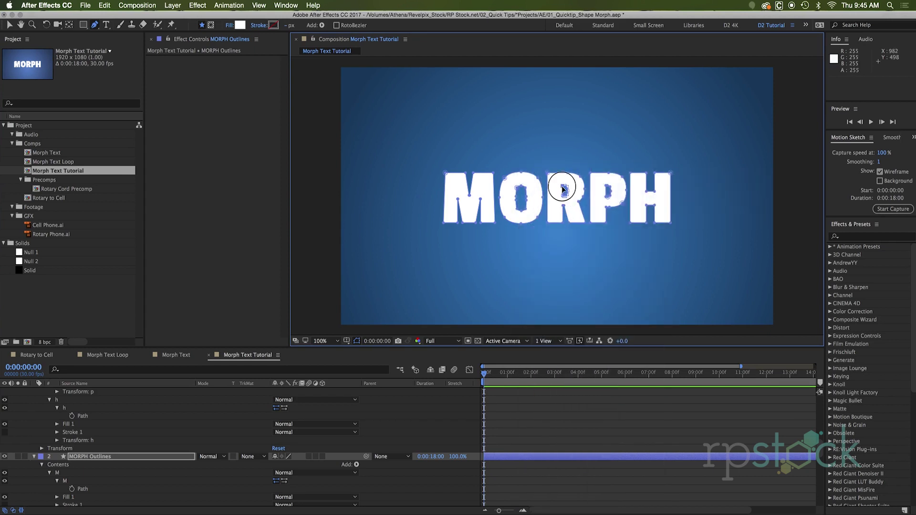
{"action": "right_click", "coordinate": [564, 167]}
{"action": "left_click", "coordinate": [708, 202]}
Set upper-left points as the first vertices of the bold P's outer and inner paths and of the H
{"action": "right_click", "coordinate": [590, 164]}
{"action": "mouse_move", "coordinate": [615, 177]}
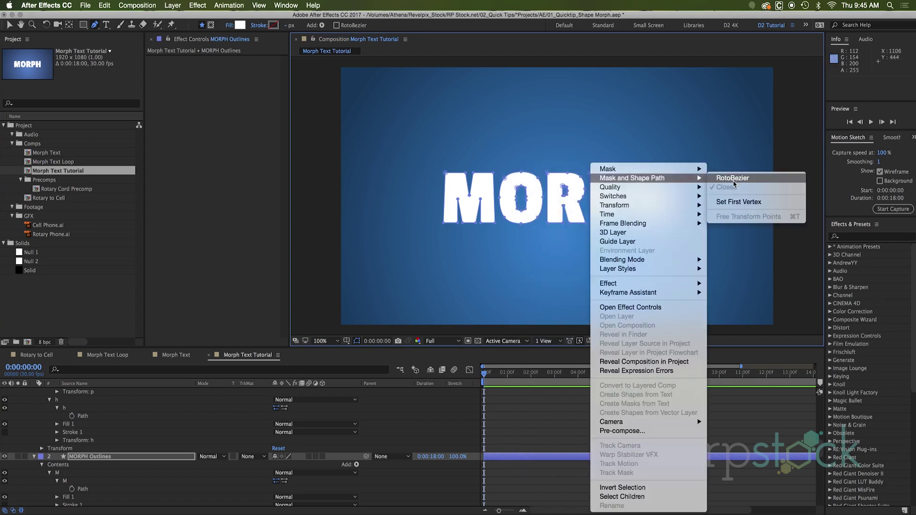
{"action": "left_click", "coordinate": [739, 202]}
{"action": "right_click", "coordinate": [606, 187]}
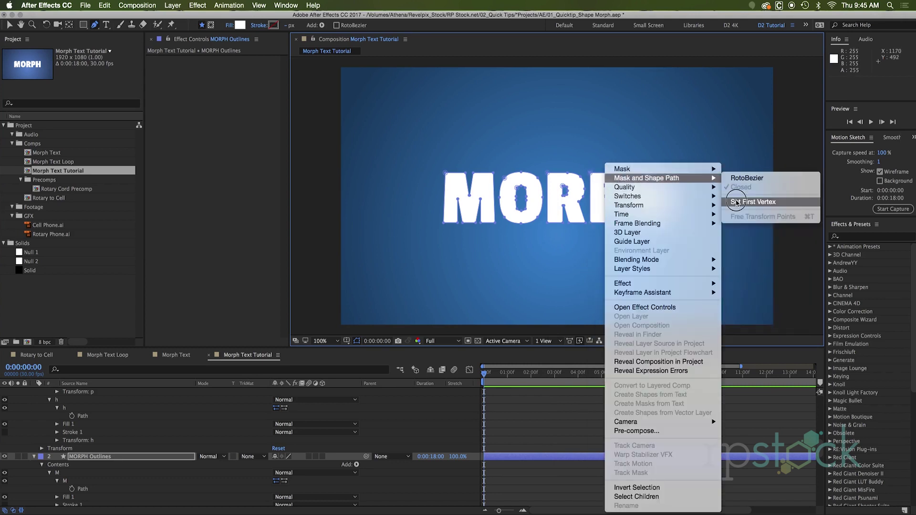
{"action": "left_click", "coordinate": [744, 201]}
{"action": "right_click", "coordinate": [629, 187]}
{"action": "left_click", "coordinate": [759, 203]}
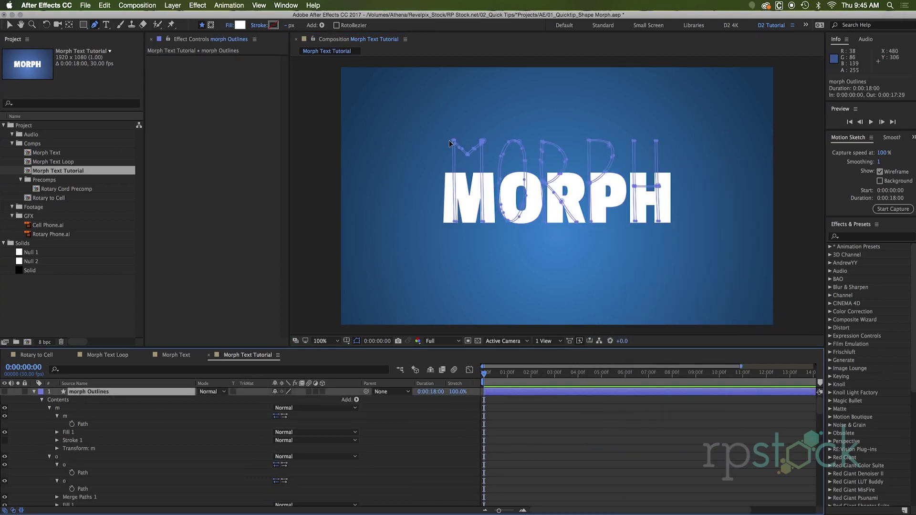
Set the upper-left point of the thin m in morph Outlines as its path's first vertex
{"action": "right_click", "coordinate": [453, 142]}
{"action": "mouse_move", "coordinate": [487, 156]}
{"action": "left_click", "coordinate": [599, 180]}
Set upper-left points of the thin o's paths in morph Outlines as their first vertices
{"action": "key", "text": "v"}
{"action": "left_click", "coordinate": [499, 156]}
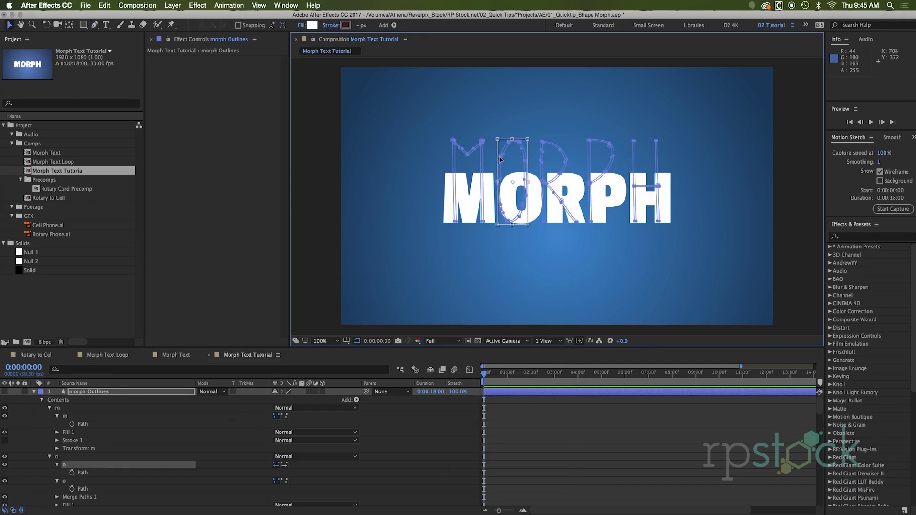
{"action": "left_click", "coordinate": [491, 152]}
{"action": "left_click", "coordinate": [491, 218]}
{"action": "key", "text": "g"}
{"action": "right_click", "coordinate": [503, 146]}
{"action": "key", "text": "Escape"}
{"action": "key", "text": "period"}
{"action": "left_click", "coordinate": [449, 113]}
{"action": "right_click", "coordinate": [449, 112]}
{"action": "mouse_move", "coordinate": [508, 127]}
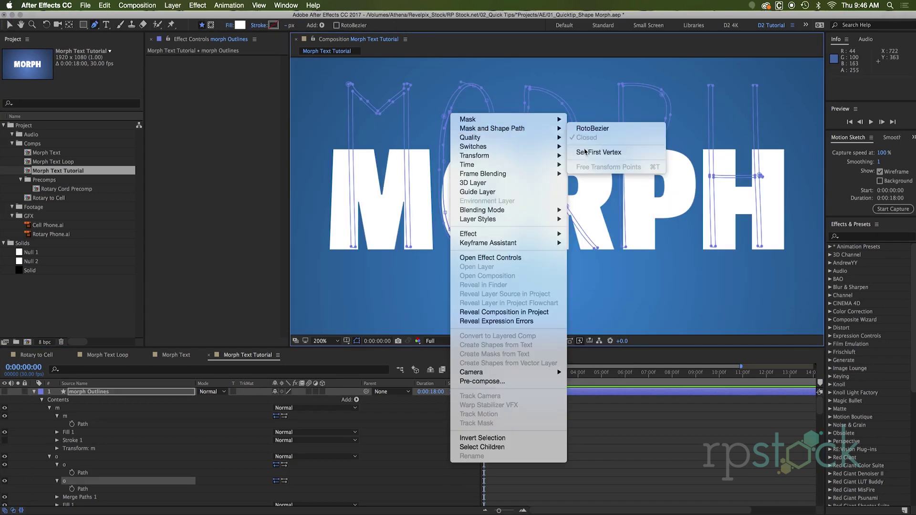
{"action": "left_click", "coordinate": [584, 151]}
Set the upper-left points of the thin r's outer and inner paths as their first vertices
{"action": "left_click", "coordinate": [527, 89]}
{"action": "right_click", "coordinate": [527, 89]}
{"action": "mouse_move", "coordinate": [584, 104]}
{"action": "left_click", "coordinate": [664, 105]}
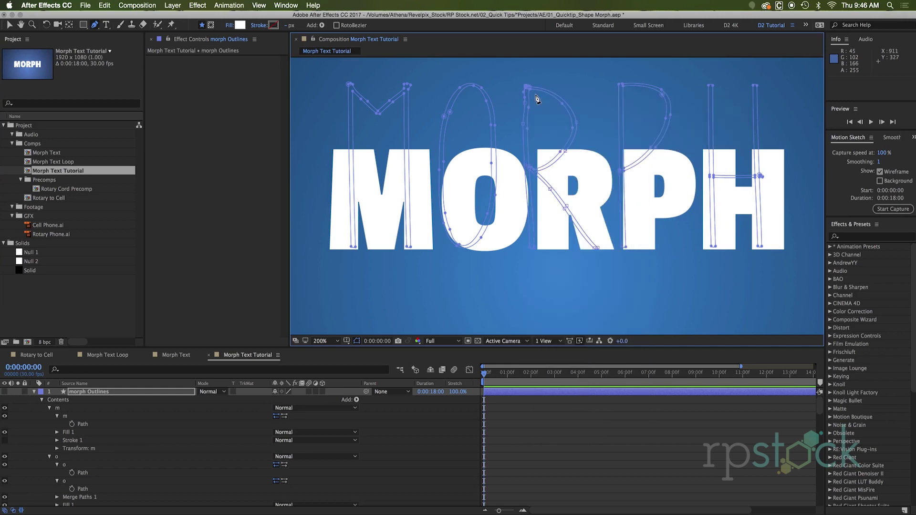
{"action": "left_click", "coordinate": [530, 94]}
{"action": "right_click", "coordinate": [527, 88]}
{"action": "key", "text": "Escape"}
{"action": "key", "text": "period"}
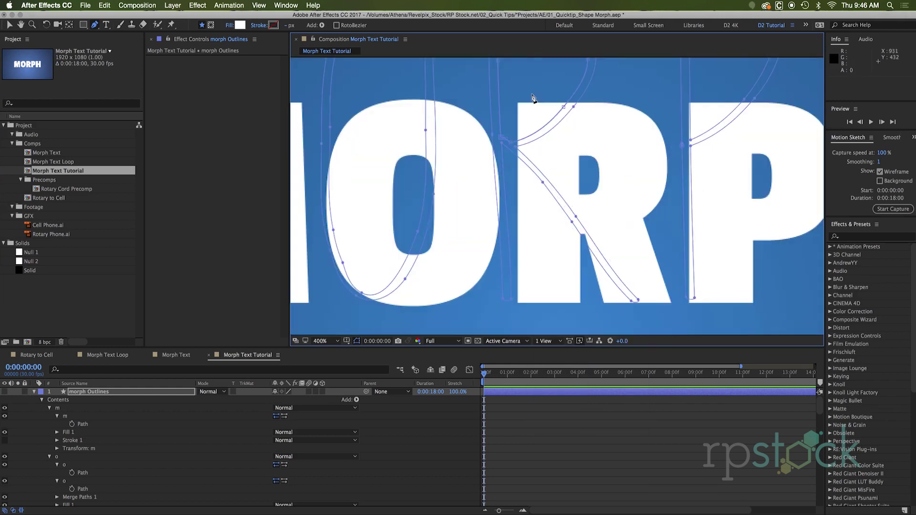
{"action": "scroll", "coordinate": [509, 187], "scroll_direction": "up", "scroll_amount": 5}
{"action": "right_click", "coordinate": [509, 178]}
{"action": "mouse_move", "coordinate": [524, 180]}
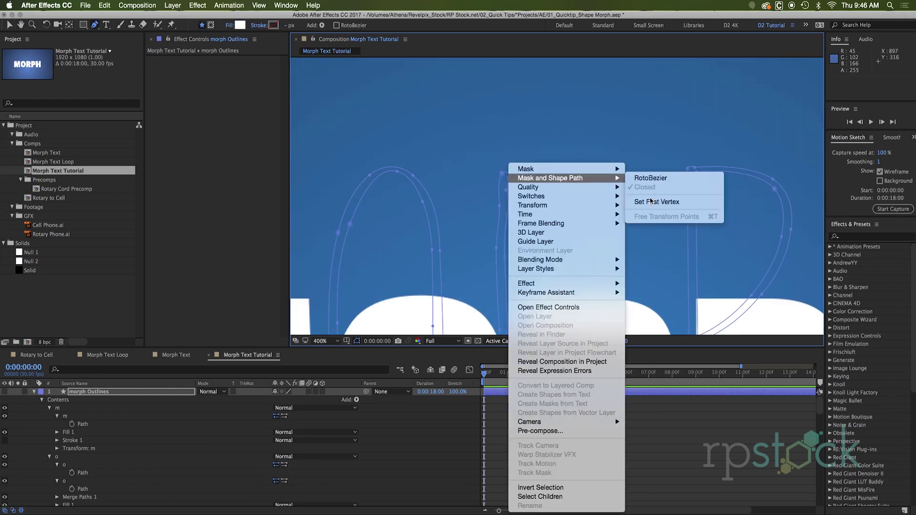
{"action": "left_click", "coordinate": [650, 200]}
Set the upper-left points of the thin p's outer and inner paths as their first vertices
{"action": "right_click", "coordinate": [687, 168]}
{"action": "mouse_move", "coordinate": [706, 180]}
{"action": "left_click", "coordinate": [830, 201]}
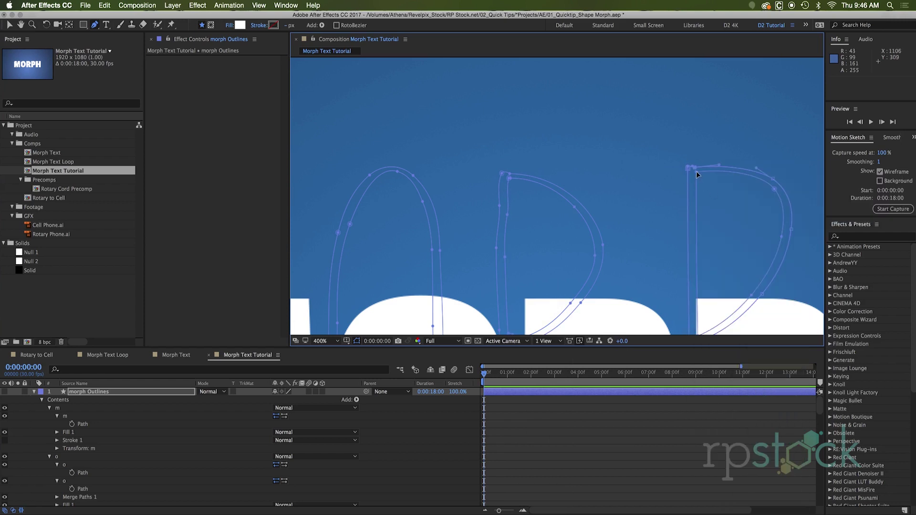
{"action": "key", "text": "space"}
{"action": "left_click_drag", "start_coordinate": [717, 216], "coordinate": [542, 186]}
{"action": "left_click", "coordinate": [522, 147]}
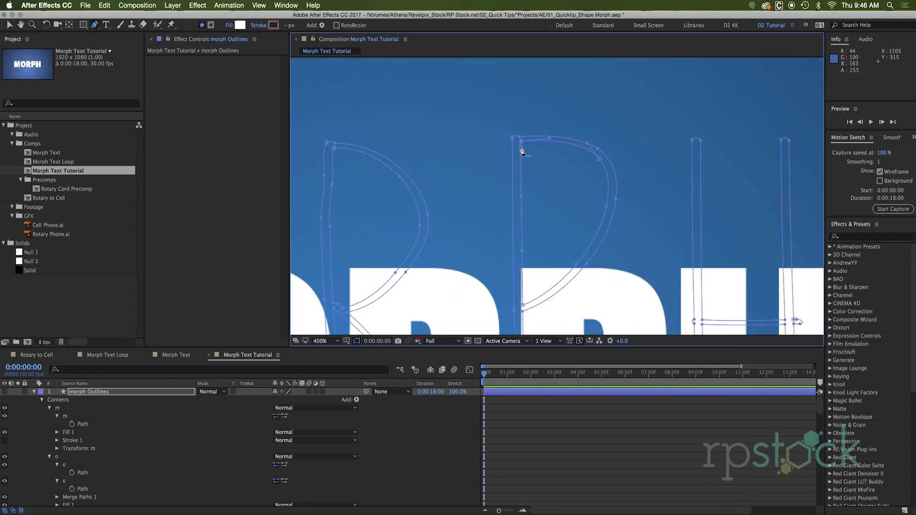
{"action": "right_click", "coordinate": [521, 144]}
{"action": "mouse_move", "coordinate": [540, 158]}
{"action": "left_click", "coordinate": [669, 181]}
Set the upper-left point of the thin h as its path's first vertex and return to an overview of the composition
{"action": "right_click", "coordinate": [692, 141]}
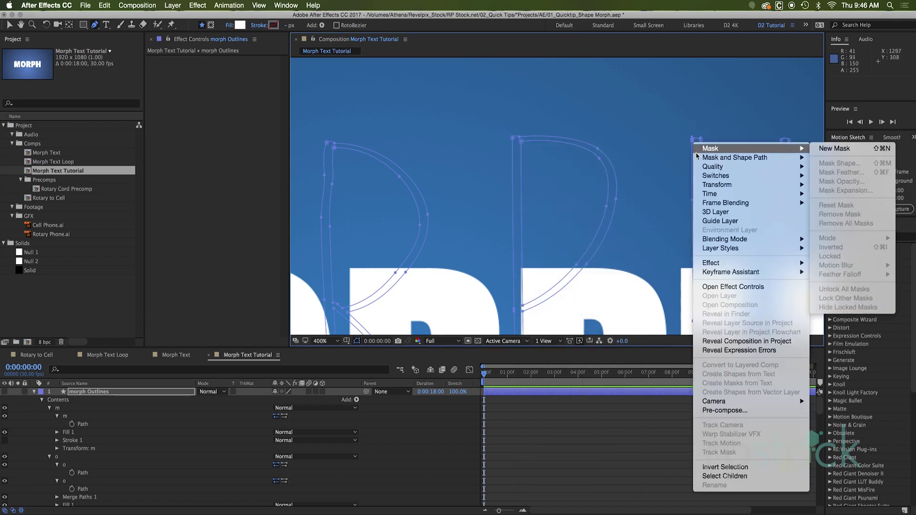
{"action": "mouse_move", "coordinate": [701, 158]}
{"action": "left_click", "coordinate": [844, 178]}
{"action": "key", "text": "comma"}
{"action": "key", "text": "comma"}
{"action": "key", "text": "comma"}
{"action": "key", "text": "comma"}
{"action": "key", "text": "comma"}
{"action": "key", "text": "comma"}
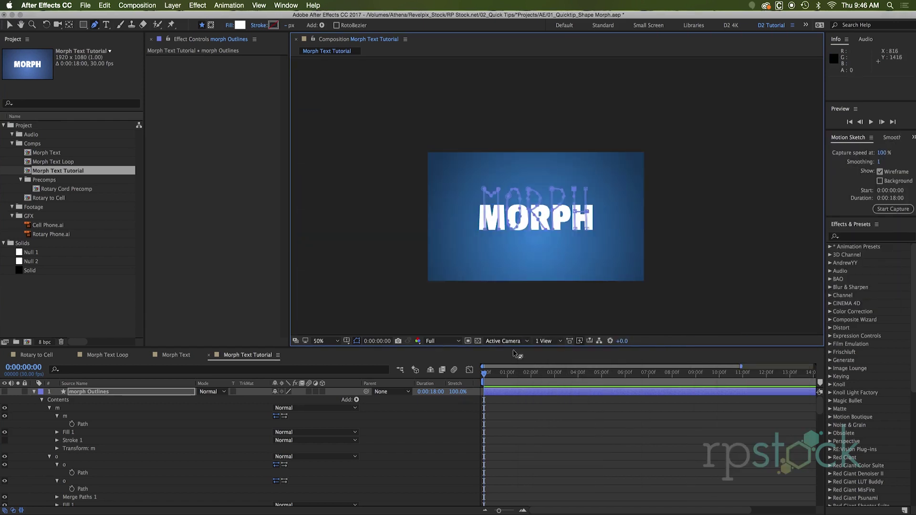
Turn on Path keyframing at 0:00:00:00 for every letter shape in both outline layers
{"action": "left_click_drag", "start_coordinate": [72, 424], "coordinate": [78, 509]}
{"action": "scroll", "coordinate": [78, 510], "scroll_direction": "down", "scroll_amount": 3}
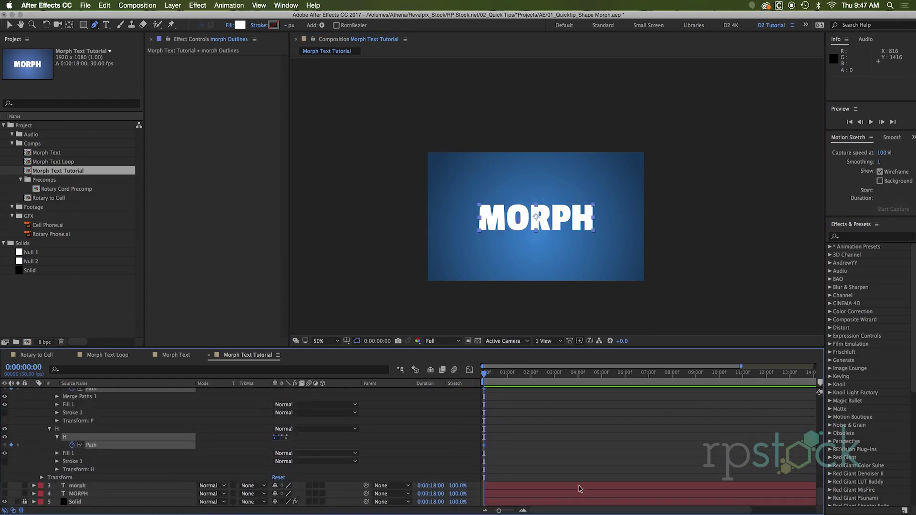
{"action": "scroll", "coordinate": [543, 428], "scroll_direction": "up", "scroll_amount": 15}
{"action": "left_click", "coordinate": [542, 428]}
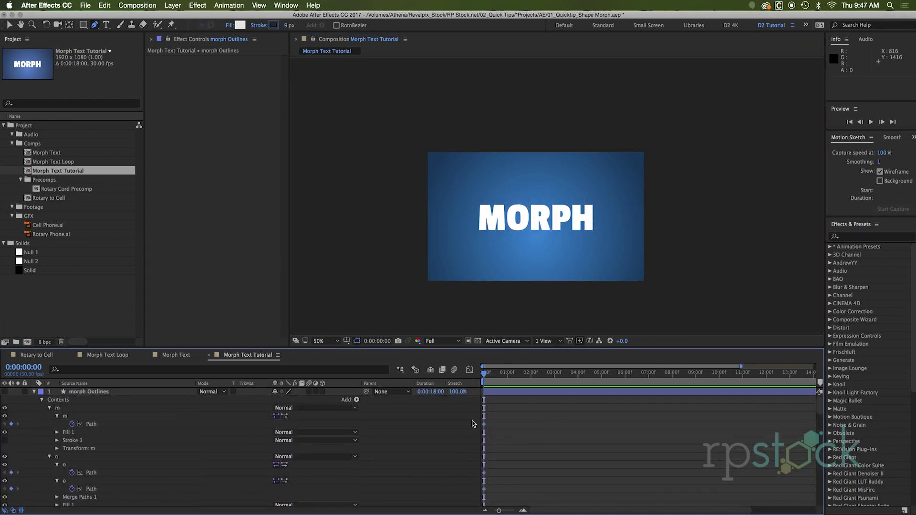
Select and copy all path keyframes of the morph Outlines layer
{"action": "scroll", "coordinate": [525, 438], "scroll_direction": "down", "scroll_amount": 10}
{"action": "left_click", "coordinate": [498, 451]}
{"action": "left_click_drag", "start_coordinate": [498, 452], "coordinate": [491, 435]}
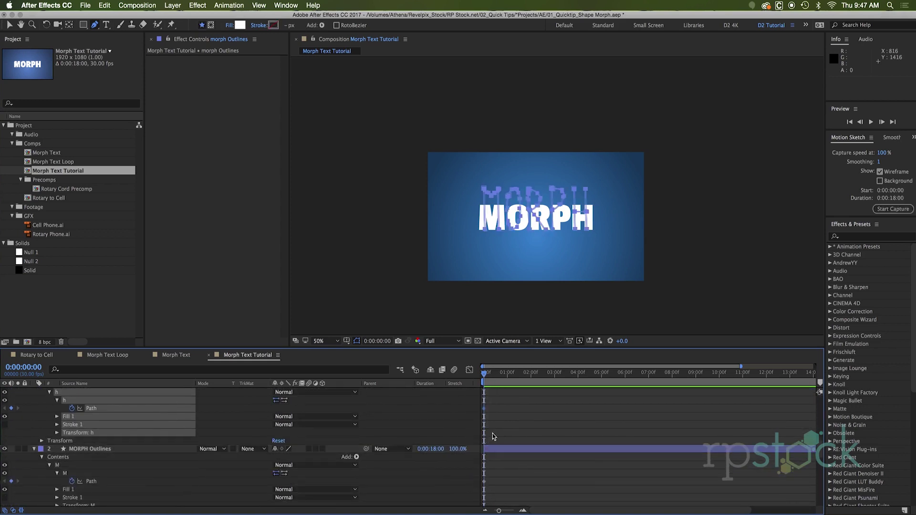
Paste the copied path keyframes onto every letter path in MORPH Outlines at 0:00:00:11 and preview the morph
{"action": "left_click", "coordinate": [500, 450]}
{"action": "left_click_drag", "start_coordinate": [485, 374], "coordinate": [492, 373]}
{"action": "scroll", "coordinate": [97, 444], "scroll_direction": "down", "scroll_amount": 3}
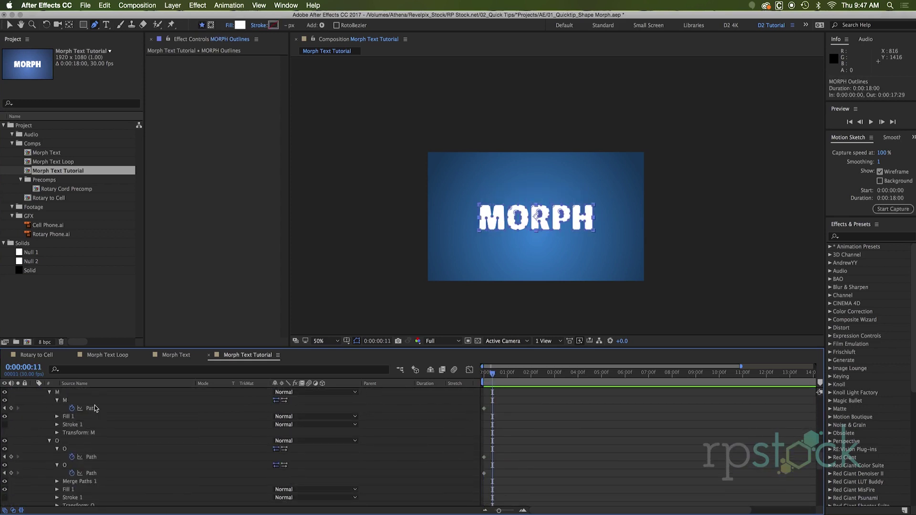
{"action": "left_click", "coordinate": [96, 408]}
{"action": "left_click", "coordinate": [101, 472], "text": "super"}
{"action": "left_click", "coordinate": [98, 458], "text": "super"}
{"action": "scroll", "coordinate": [98, 462], "scroll_direction": "down", "scroll_amount": 2}
{"action": "left_click", "coordinate": [104, 481], "text": "super"}
{"action": "left_click", "coordinate": [103, 496], "text": "super"}
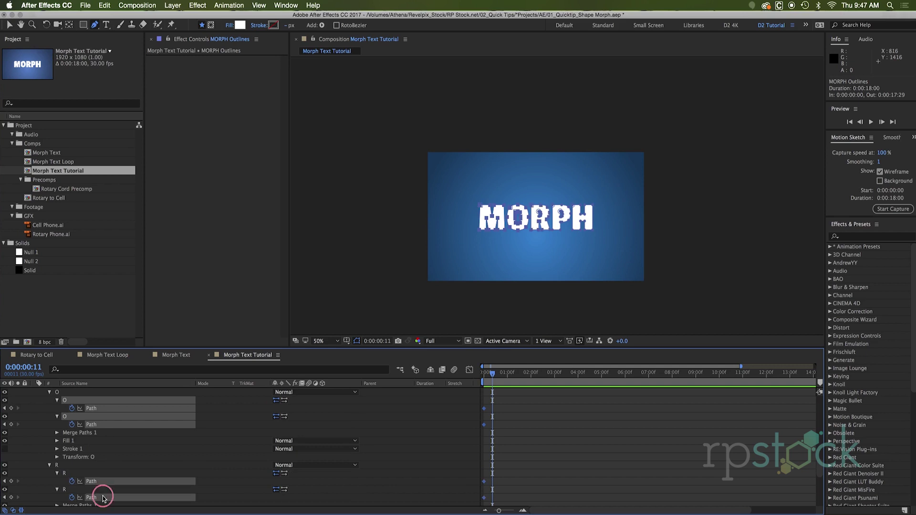
{"action": "scroll", "coordinate": [101, 486], "scroll_direction": "down", "scroll_amount": 3}
{"action": "left_click", "coordinate": [102, 491], "text": "super"}
{"action": "scroll", "coordinate": [102, 491], "scroll_direction": "down", "scroll_amount": 1}
{"action": "left_click", "coordinate": [99, 482], "text": "super"}
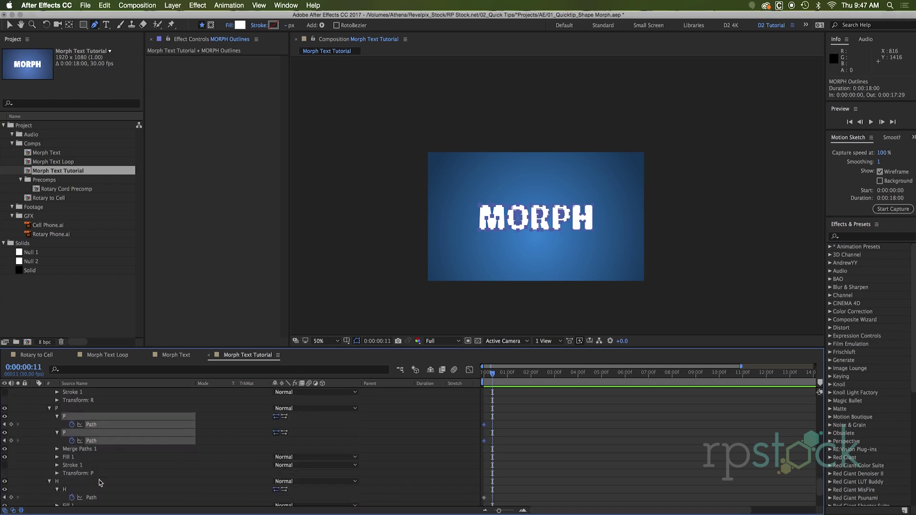
{"action": "scroll", "coordinate": [100, 483], "scroll_direction": "down", "scroll_amount": 2}
{"action": "left_click", "coordinate": [92, 482], "text": "shift"}
{"action": "key", "text": "super+v"}
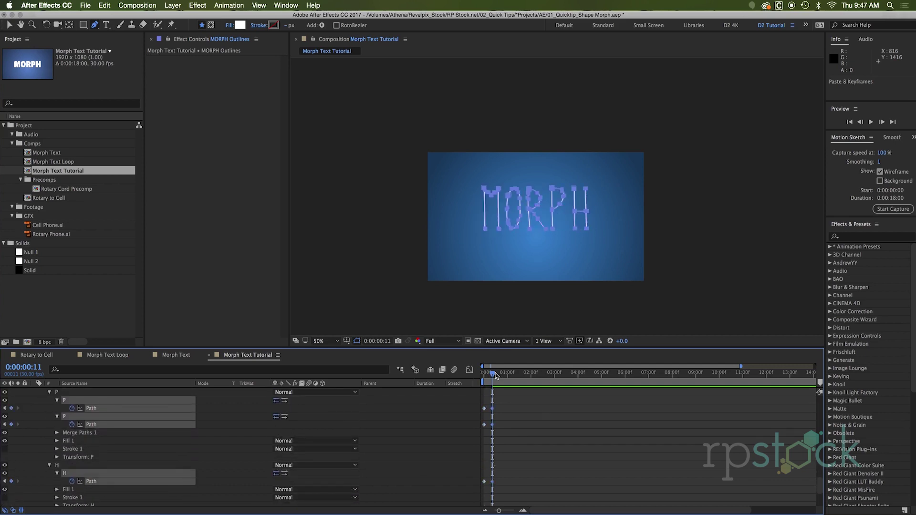
{"action": "key", "text": "space"}
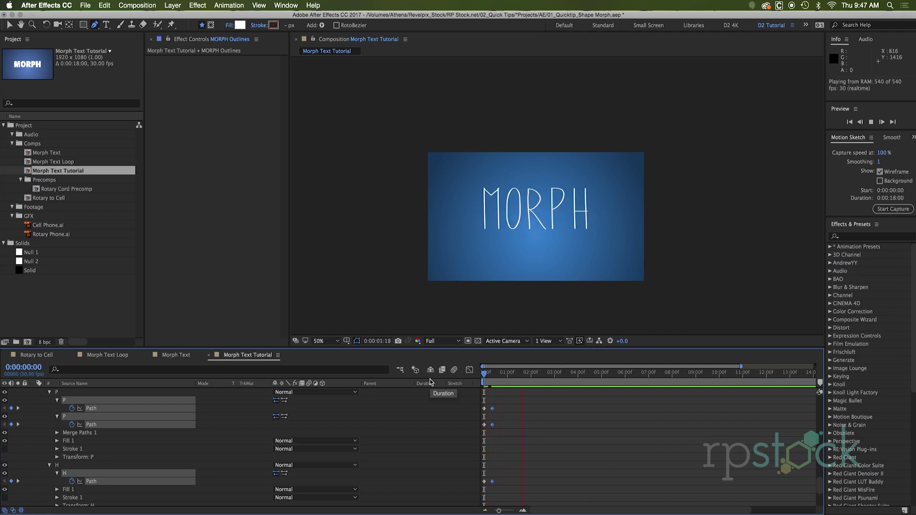
End the work area at 0:00:00:17 and preview the text morph within it
{"action": "left_click", "coordinate": [496, 374]}
{"action": "key", "text": "n"}
{"action": "left_click_drag", "start_coordinate": [496, 375], "coordinate": [460, 375]}
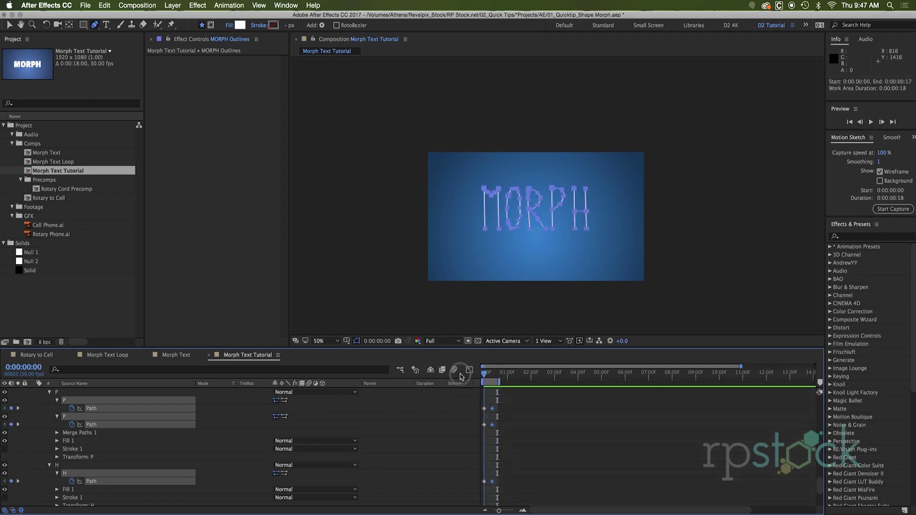
{"action": "key", "text": "space"}
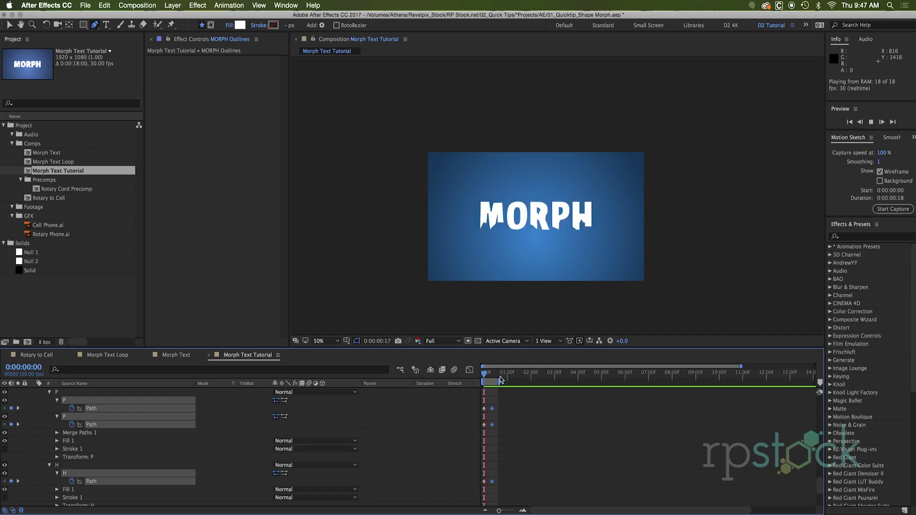
{"action": "left_click", "coordinate": [487, 374]}
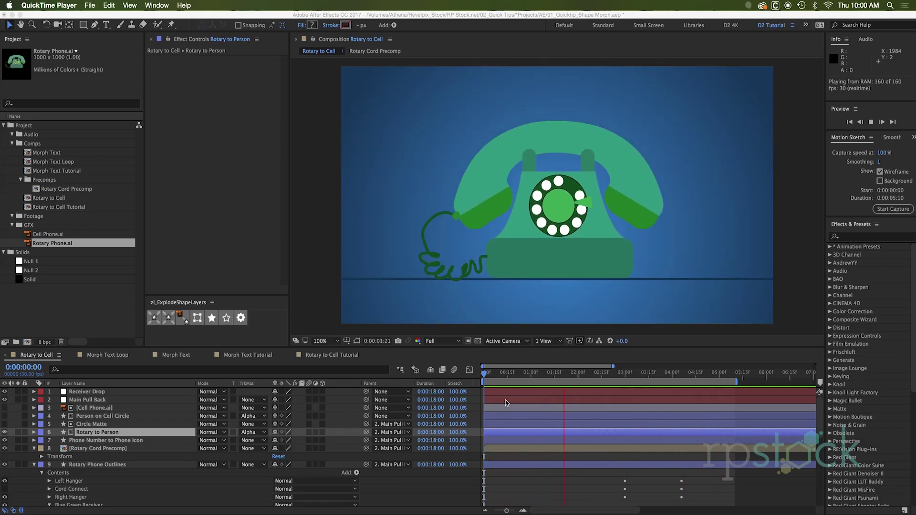
Add Rotary Phone.ai and Cell Phone.ai to the Rotary to Cell Tutorial composition and hide the Cell Phone.ai layer
{"action": "left_click", "coordinate": [508, 375]}
{"action": "left_click", "coordinate": [322, 358]}
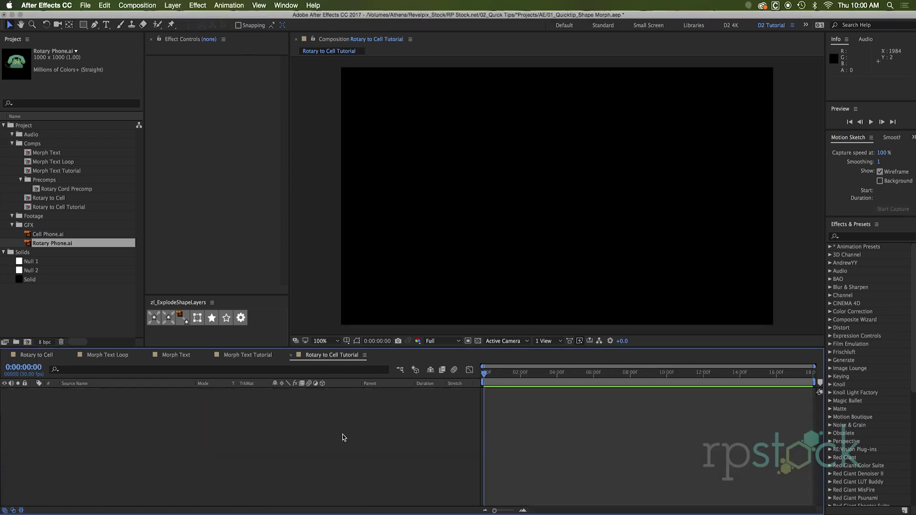
{"action": "left_click_drag", "start_coordinate": [40, 248], "coordinate": [76, 394]}
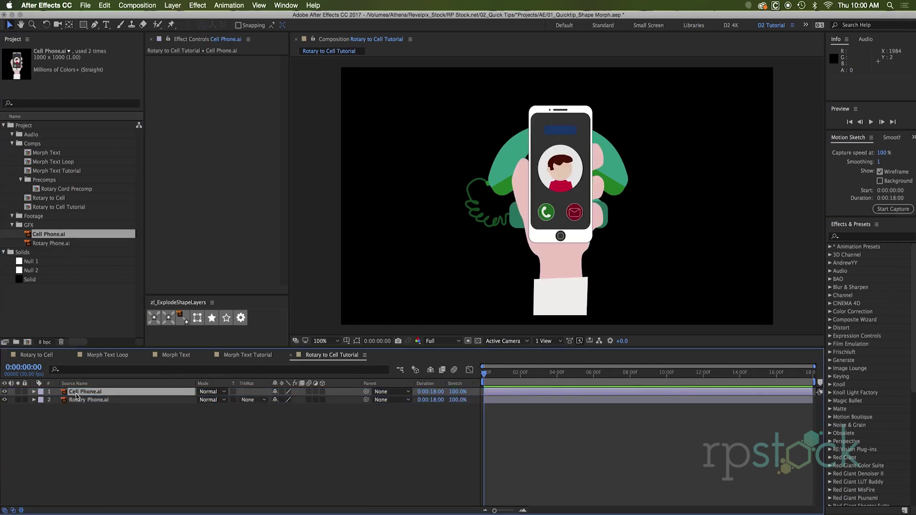
{"action": "left_click", "coordinate": [3, 400]}
{"action": "left_click", "coordinate": [4, 400]}
{"action": "left_click", "coordinate": [5, 392]}
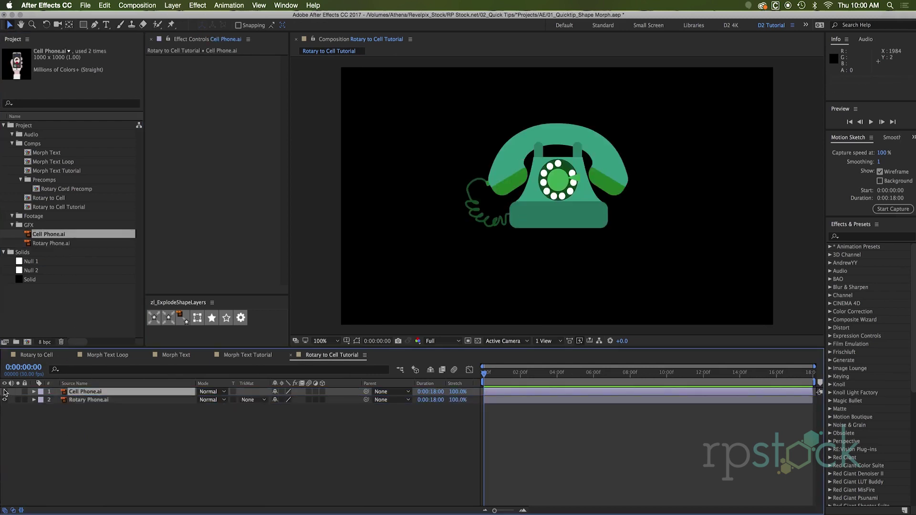
Select the Rotary Phone.ai layer, view the Explode Shape Layers 3 page in Chrome and return to After Effects
{"action": "left_click", "coordinate": [84, 400]}
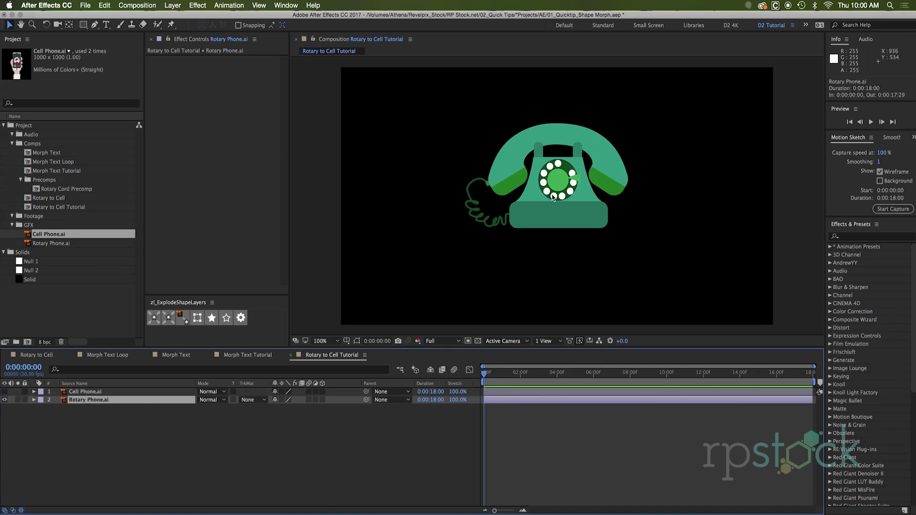
{"action": "key", "text": "super+Tab"}
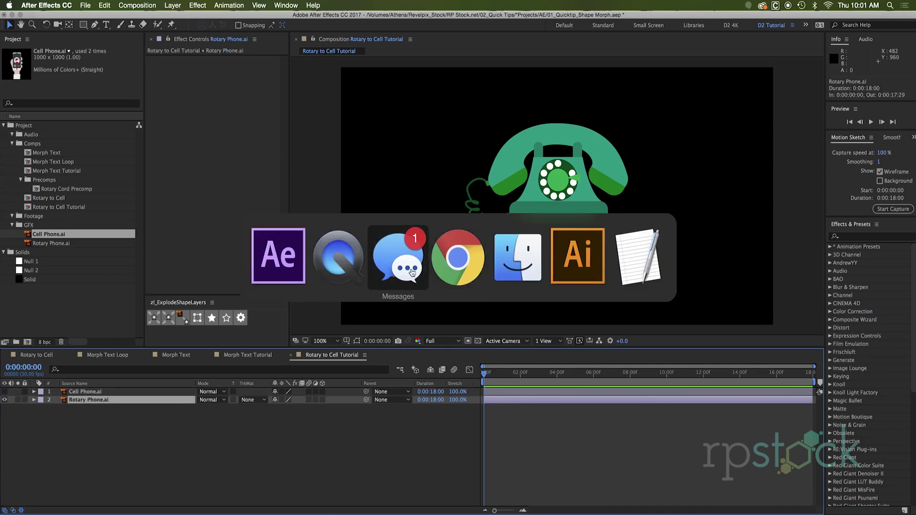
{"action": "left_click", "coordinate": [458, 257]}
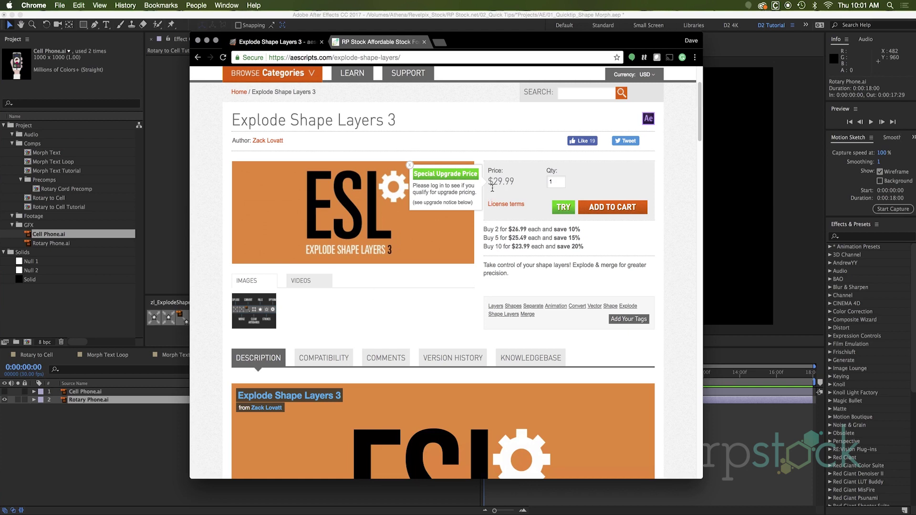
{"action": "left_click", "coordinate": [143, 466]}
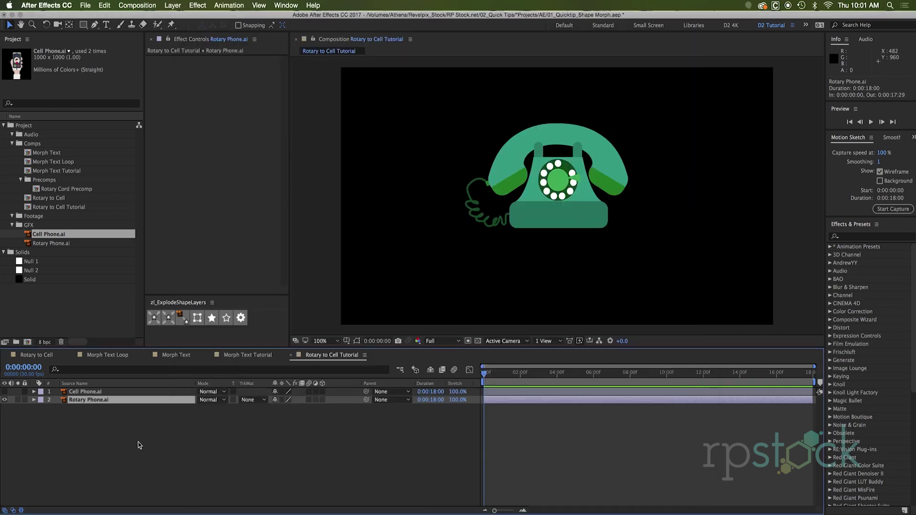
Convert the Rotary Phone.ai layer to a shape layer with Explode Shape Layers and look through its shape groups
{"action": "left_click", "coordinate": [180, 323]}
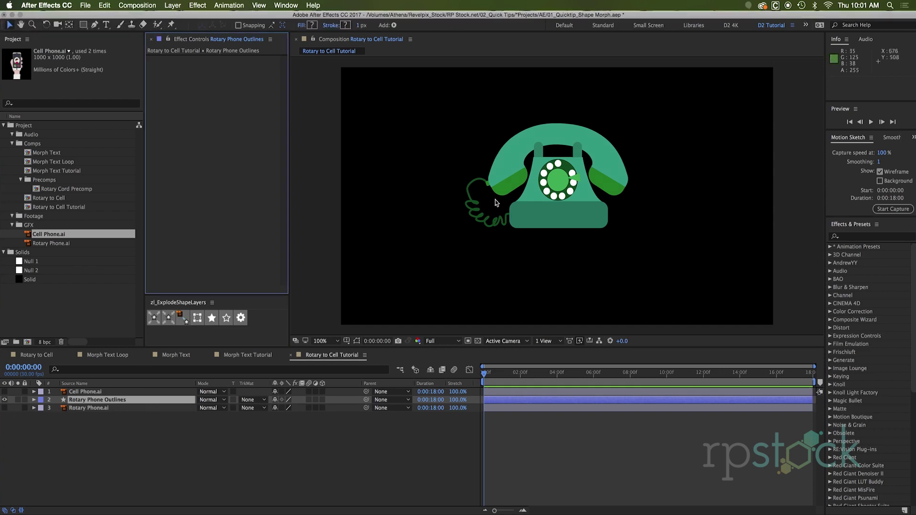
{"action": "left_click", "coordinate": [33, 399]}
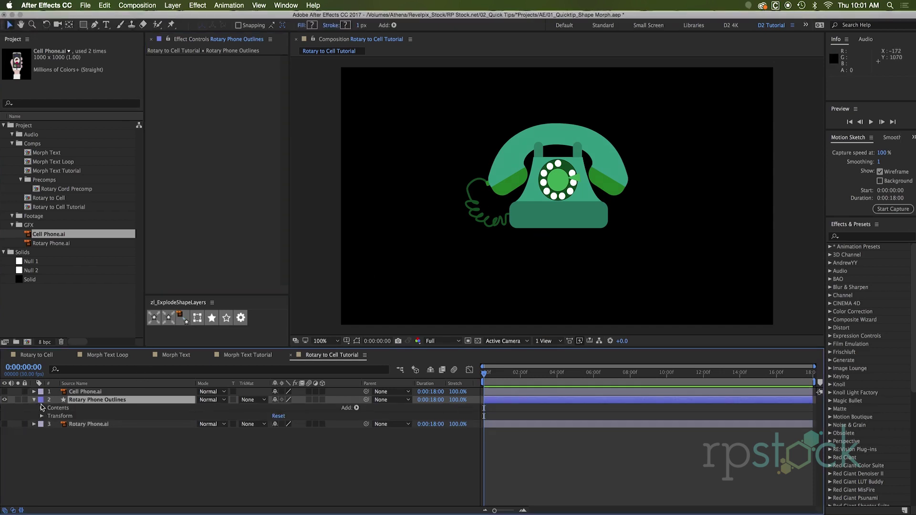
{"action": "left_click", "coordinate": [41, 408]}
{"action": "scroll", "coordinate": [88, 406], "scroll_direction": "down", "scroll_amount": 2}
{"action": "scroll", "coordinate": [88, 406], "scroll_direction": "down", "scroll_amount": 6}
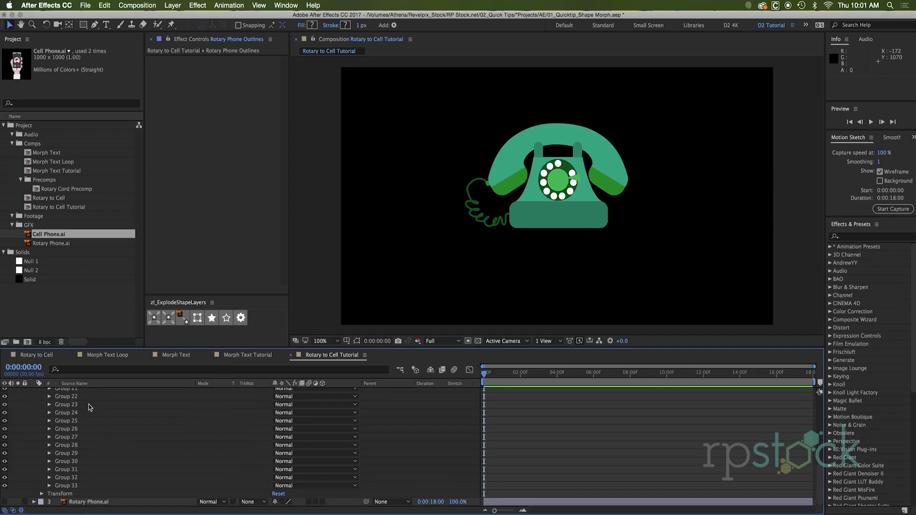
{"action": "scroll", "coordinate": [94, 444], "scroll_direction": "up", "scroll_amount": 4}
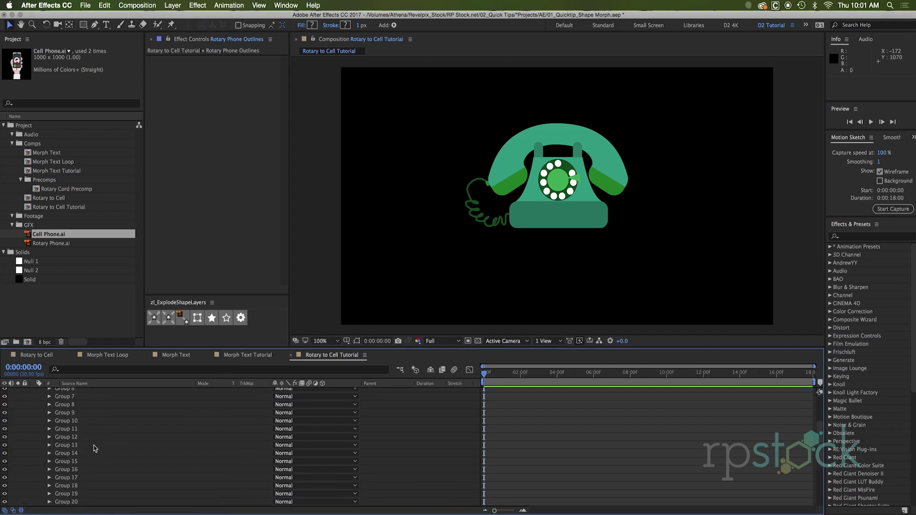
{"action": "scroll", "coordinate": [94, 448], "scroll_direction": "up", "scroll_amount": 2}
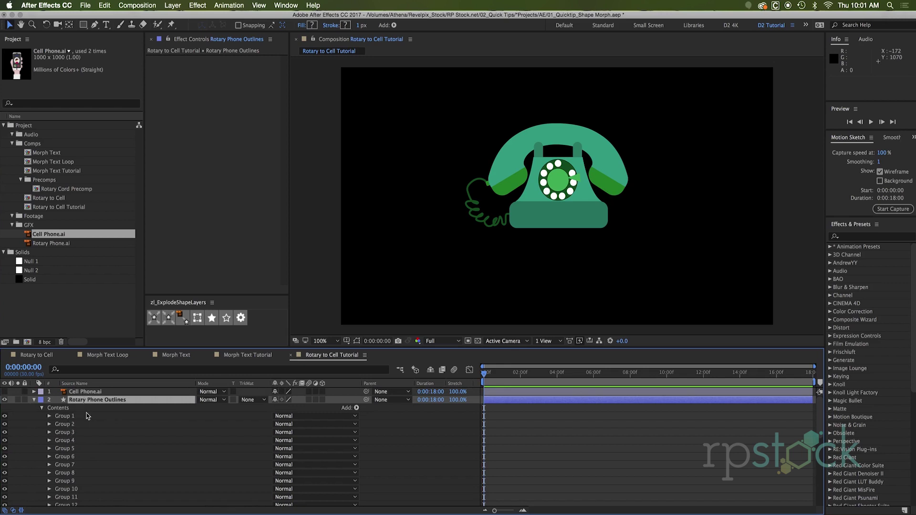
Collapse the Rotary Phone Outlines layer and hide it
{"action": "left_click", "coordinate": [84, 392]}
{"action": "left_click", "coordinate": [33, 403]}
{"action": "key", "text": "F2"}
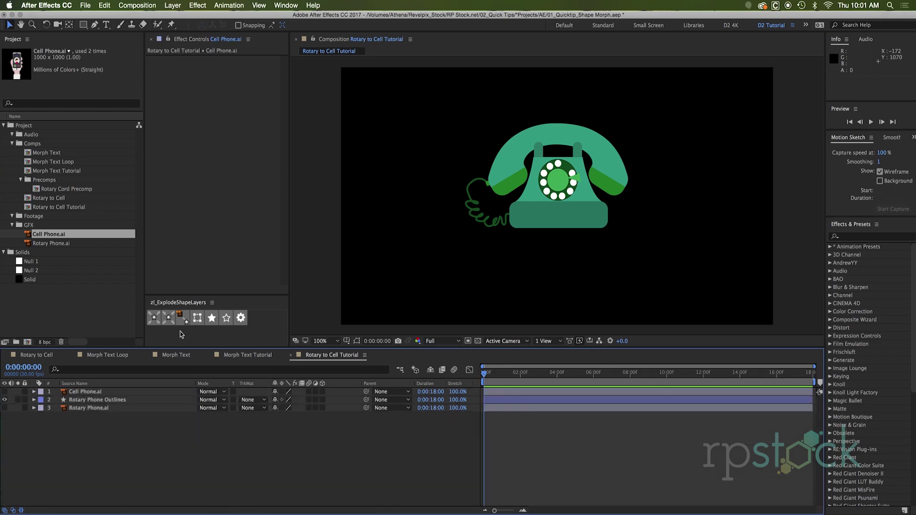
{"action": "left_click", "coordinate": [5, 400]}
Create a new shape layer with a single Pen tool point near the composition's center and expand its shape group
{"action": "key", "text": "g"}
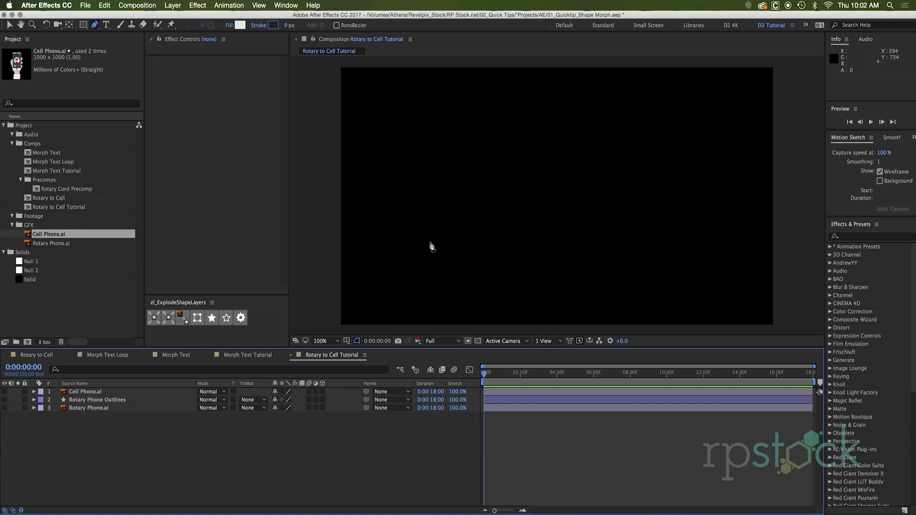
{"action": "left_click", "coordinate": [536, 167]}
{"action": "left_click", "coordinate": [88, 393]}
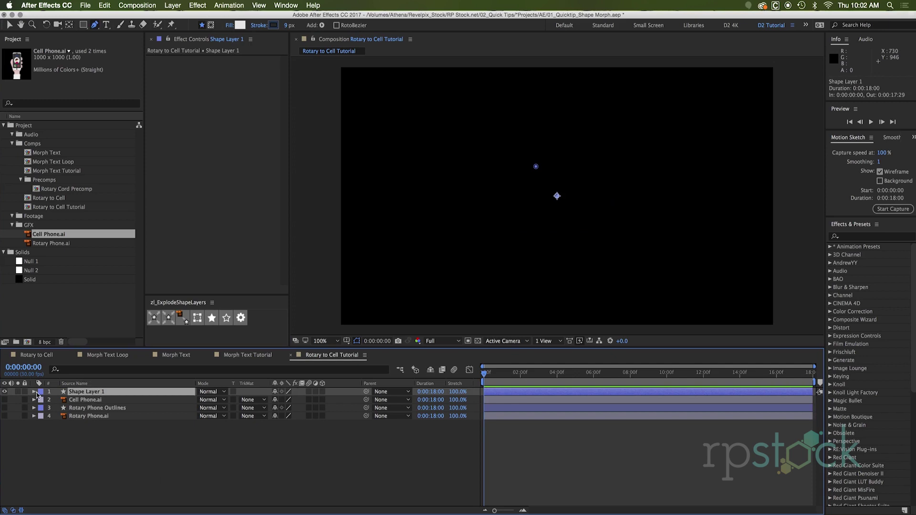
{"action": "left_click", "coordinate": [34, 392]}
{"action": "left_click", "coordinate": [41, 400]}
{"action": "left_click", "coordinate": [68, 410]}
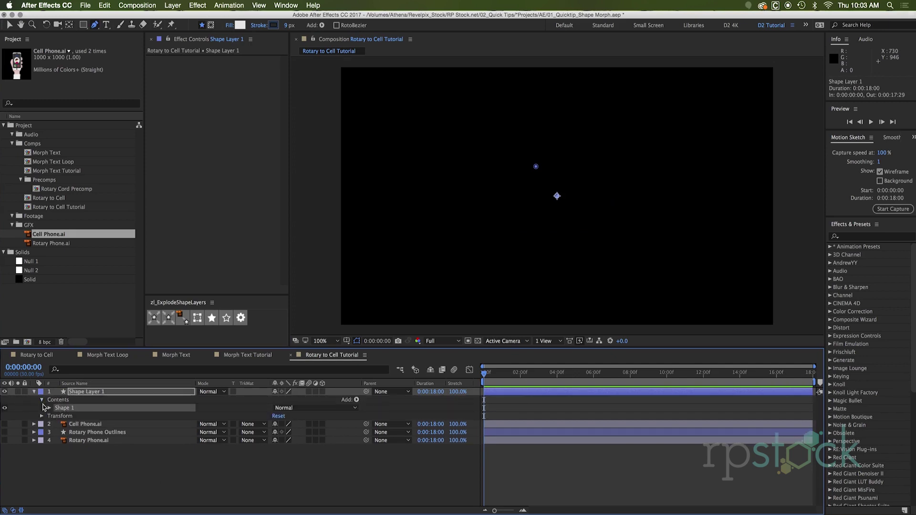
{"action": "left_click", "coordinate": [49, 408]}
Switch to Illustrator, copy the teal handset path together with the green receiver-ends path, and return to After Effects
{"action": "key", "text": "super+Tab"}
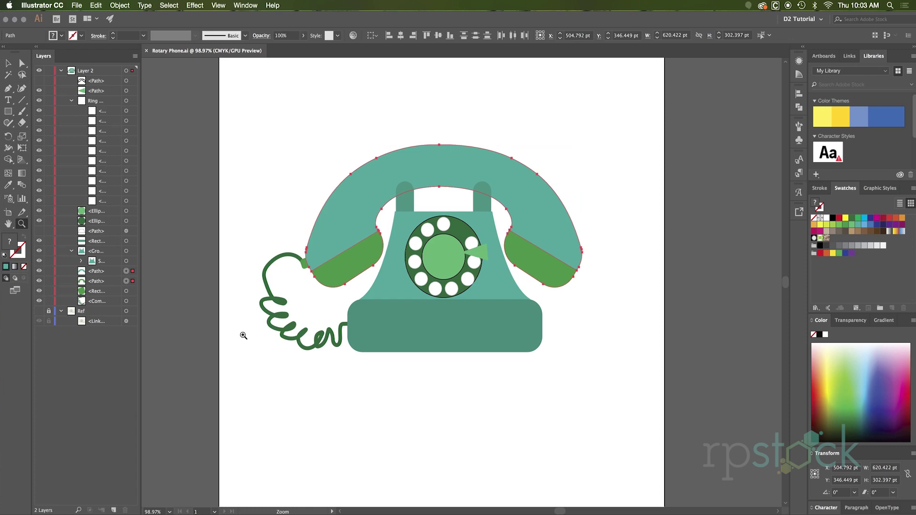
{"action": "left_click", "coordinate": [125, 261]}
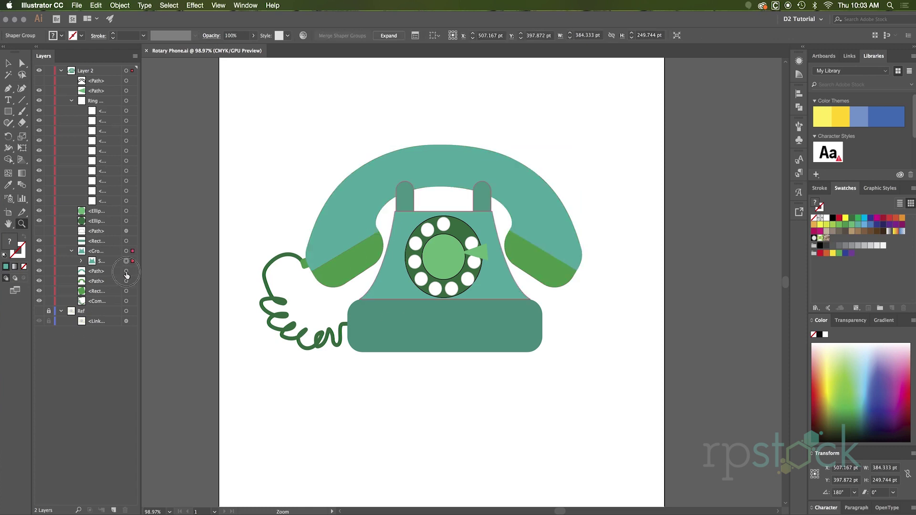
{"action": "left_click", "coordinate": [126, 271]}
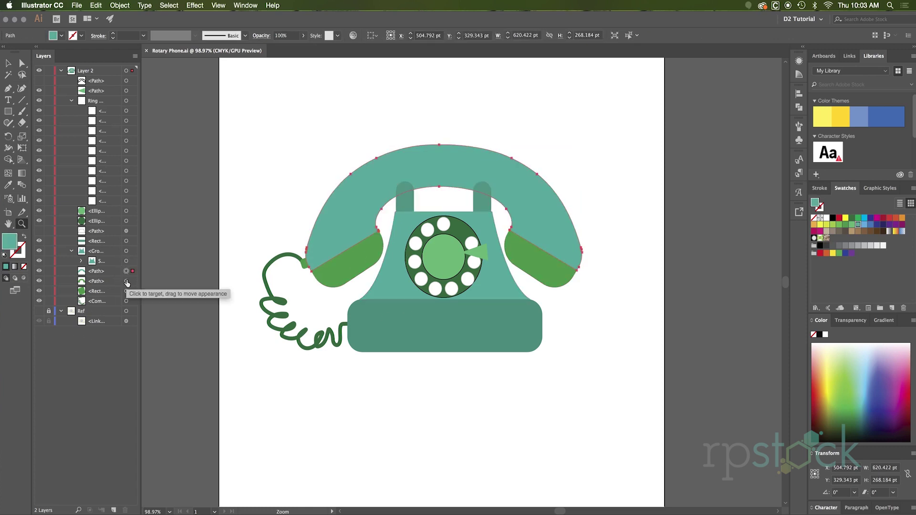
{"action": "left_click", "coordinate": [126, 281], "text": "shift"}
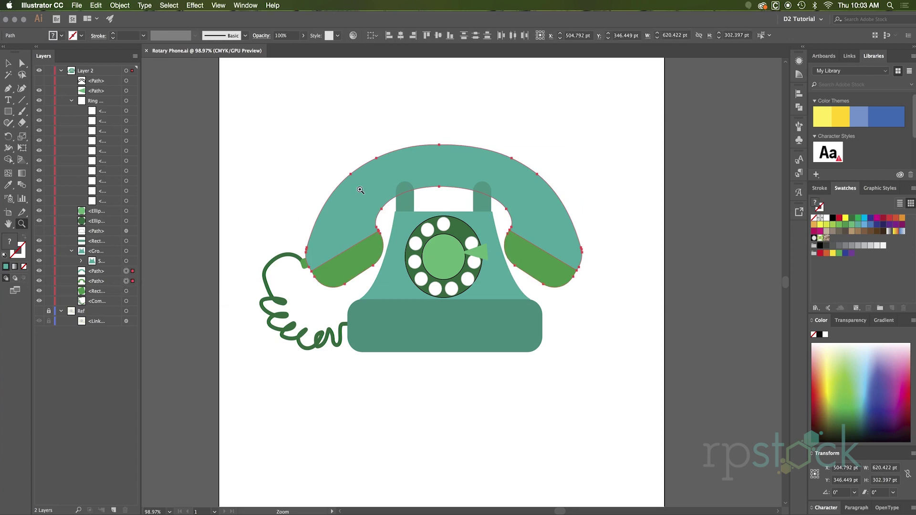
{"action": "key", "text": "super+Tab"}
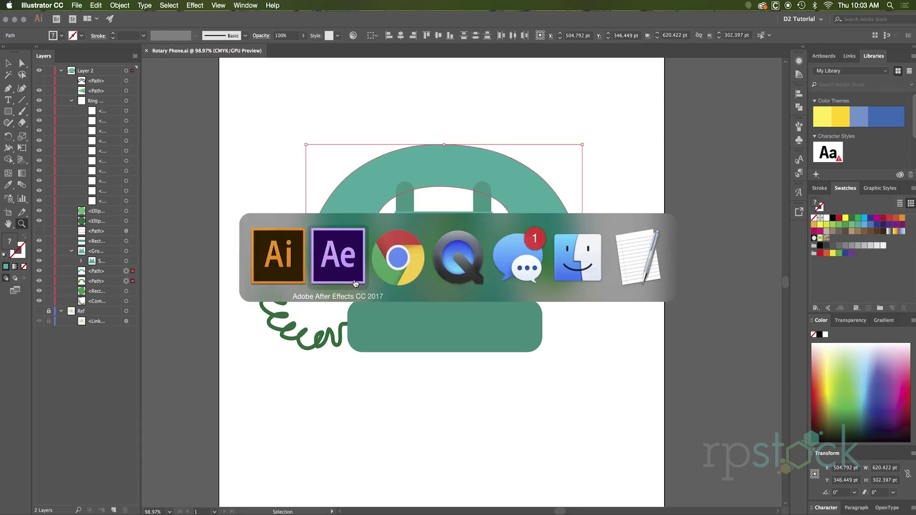
{"action": "key", "text": "super+shift+Tab"}
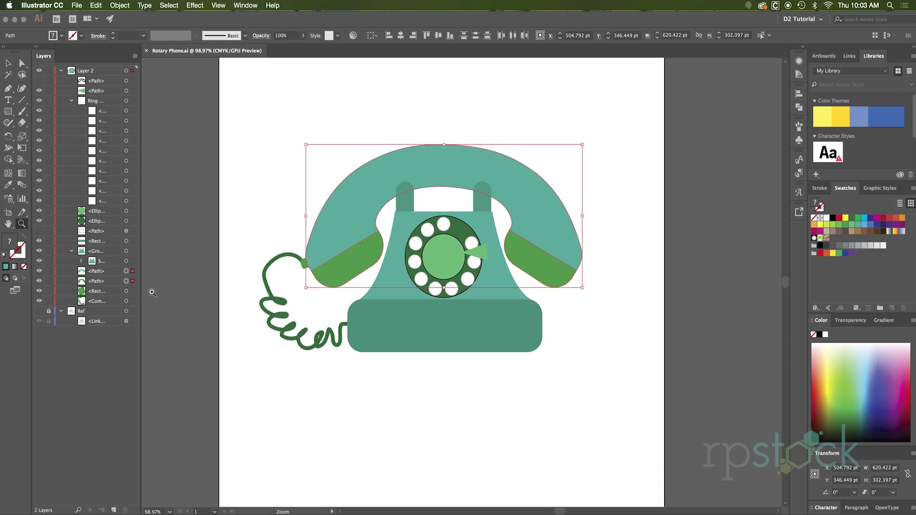
{"action": "key", "text": "super+Tab"}
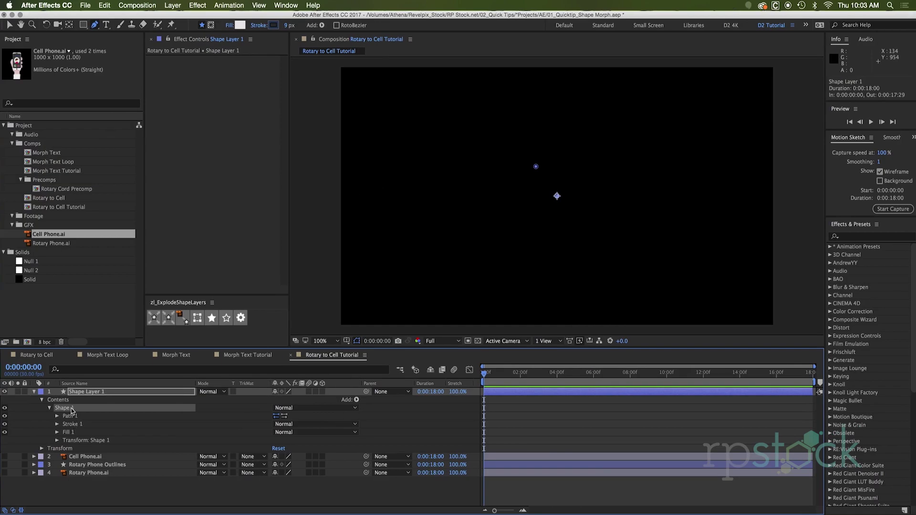
Duplicate Shape 1 in Shape Layer 1 and place the original above the duplicate
{"action": "key", "text": "super+d"}
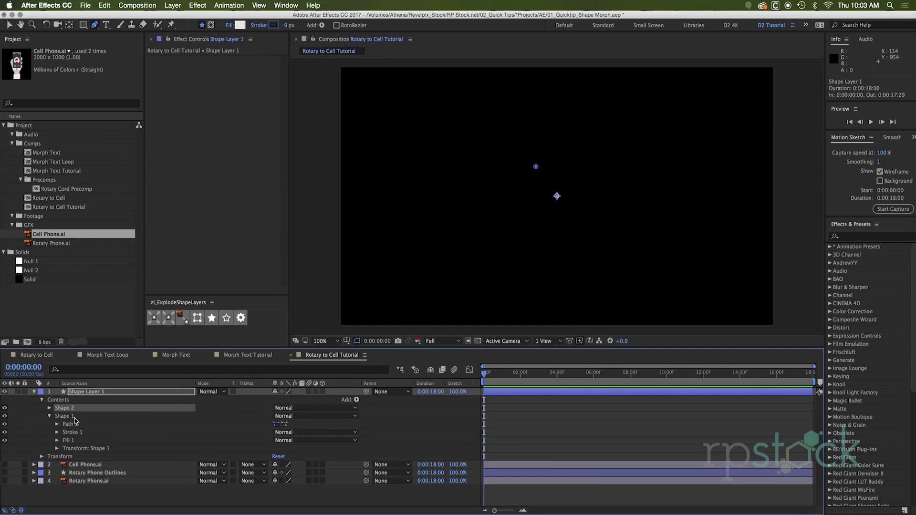
{"action": "left_click", "coordinate": [49, 408]}
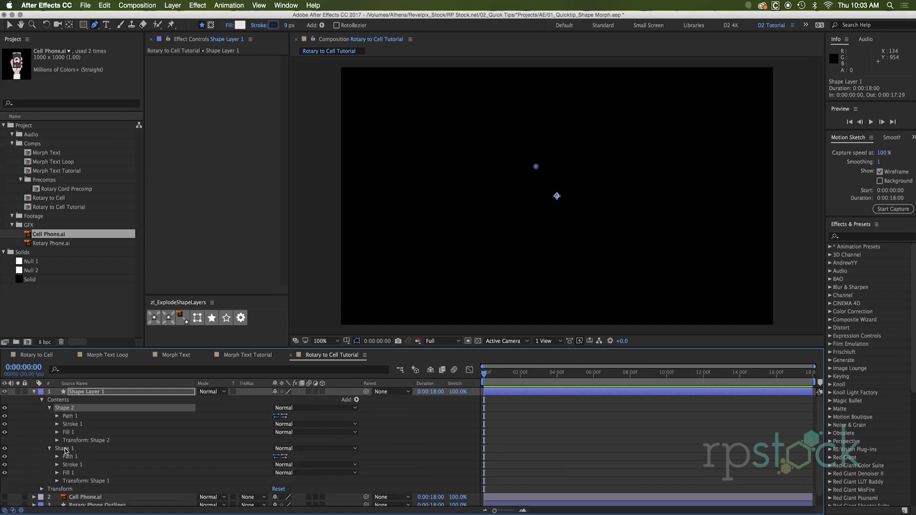
{"action": "left_click_drag", "start_coordinate": [65, 450], "coordinate": [67, 409]}
Turn on Path keyframing for Shape 1 and Shape 2 and paste the copied handset paths onto both at 0:00:00:00
{"action": "left_click", "coordinate": [57, 416]}
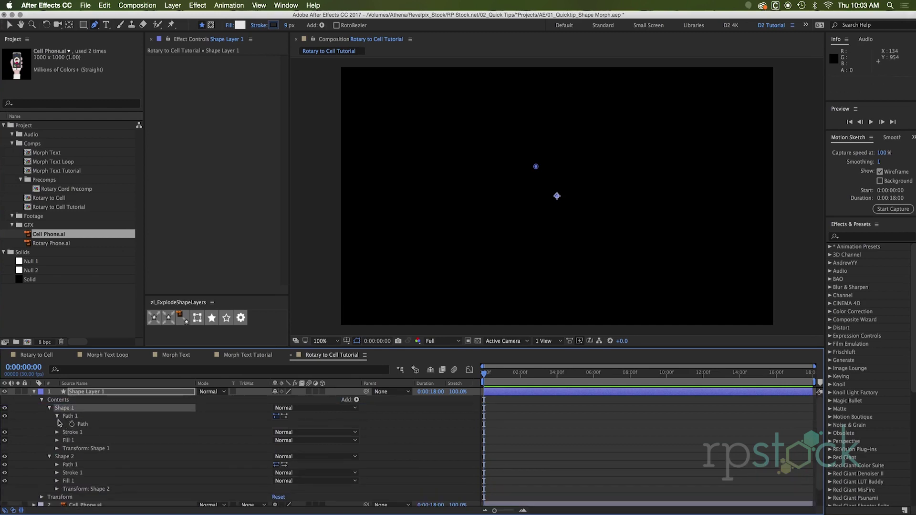
{"action": "left_click", "coordinate": [72, 423]}
{"action": "left_click", "coordinate": [57, 465]}
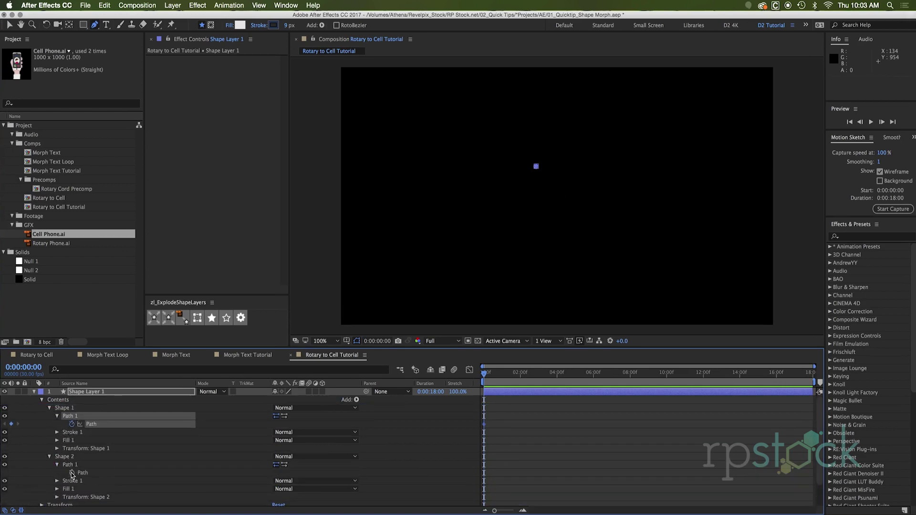
{"action": "left_click", "coordinate": [72, 472]}
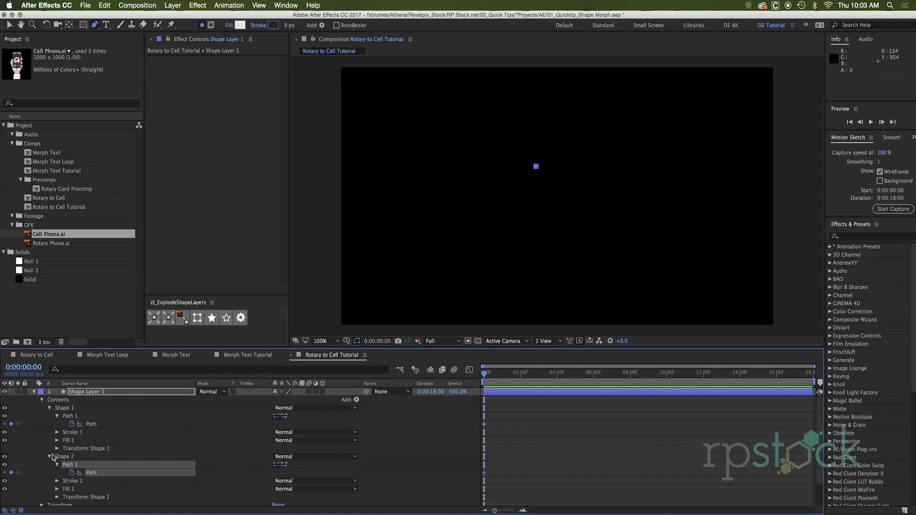
{"action": "left_click", "coordinate": [111, 425], "text": "shift"}
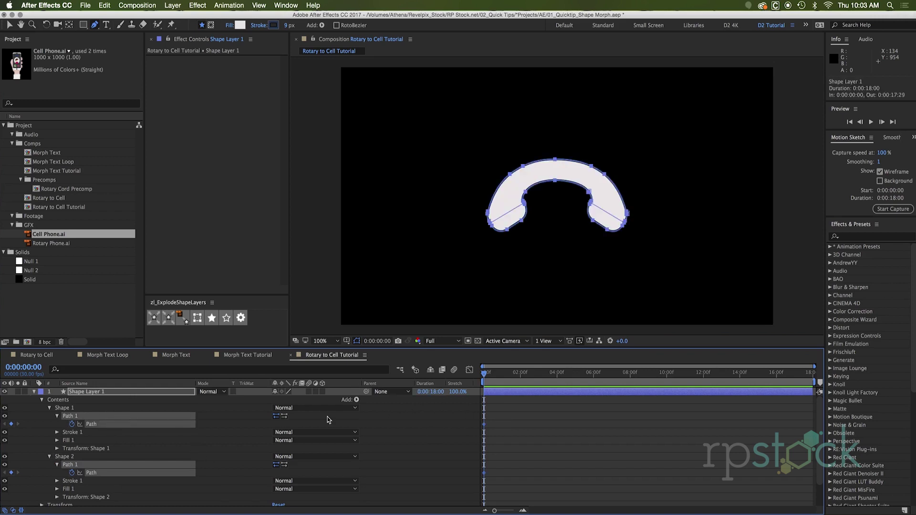
{"action": "left_click", "coordinate": [517, 422]}
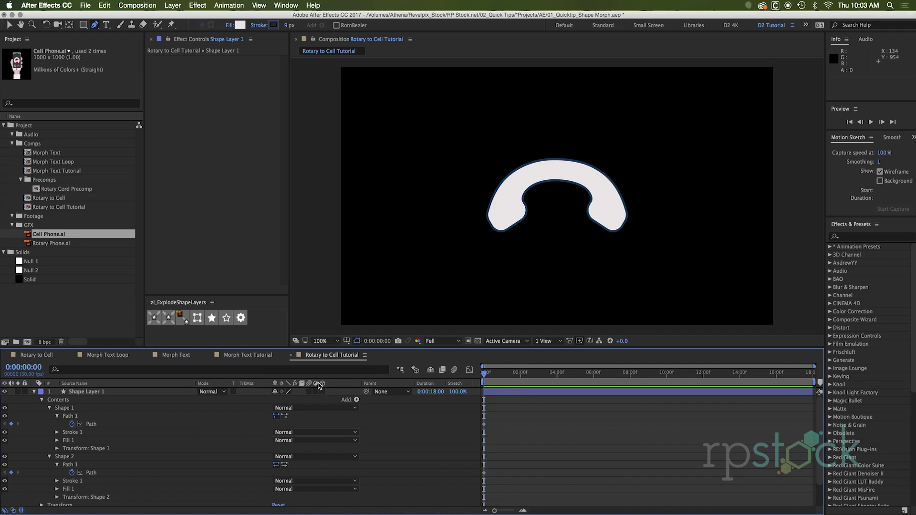
Add Rotary Phone.ai above Shape Layer 1 as a color reference and sample the handset's teal for Shape 1's fill
{"action": "left_click", "coordinate": [57, 440]}
{"action": "left_click_drag", "start_coordinate": [50, 243], "coordinate": [92, 390]}
{"action": "left_click", "coordinate": [289, 465]}
{"action": "left_click", "coordinate": [517, 153]}
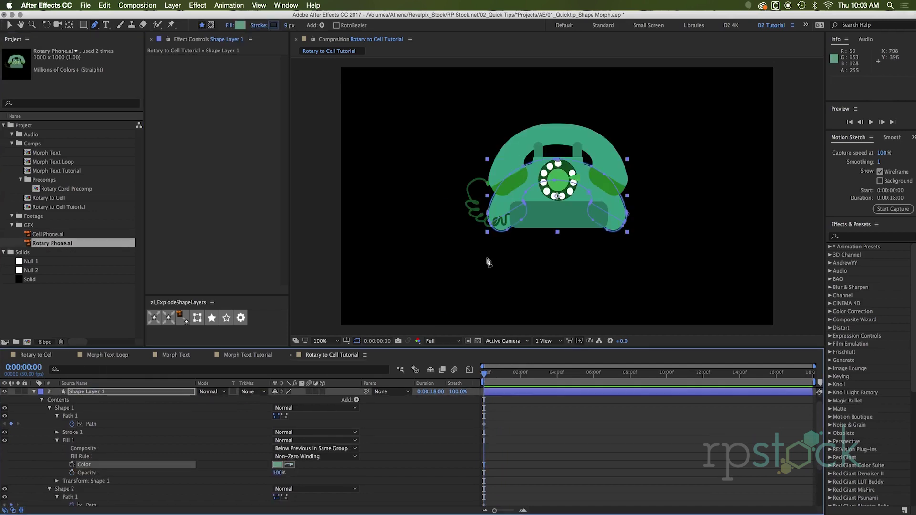
Sample the receiver ends' green for Shape 1's fill and the handset's teal for Shape 2's fill
{"action": "scroll", "coordinate": [90, 470], "scroll_direction": "down", "scroll_amount": 2}
{"action": "left_click", "coordinate": [513, 183]}
{"action": "left_click", "coordinate": [99, 479]}
{"action": "scroll", "coordinate": [99, 479], "scroll_direction": "down", "scroll_amount": 1}
{"action": "scroll", "coordinate": [219, 475], "scroll_direction": "down", "scroll_amount": 3}
{"action": "left_click", "coordinate": [289, 492]}
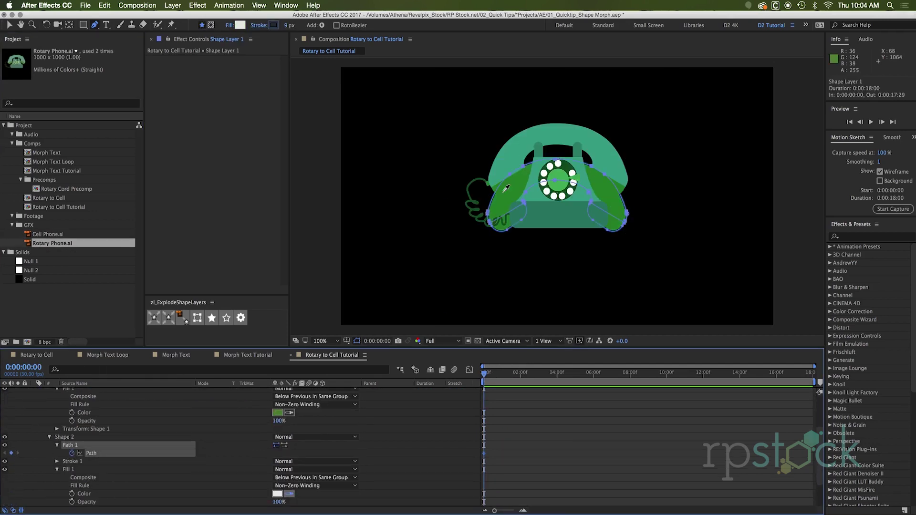
{"action": "left_click", "coordinate": [517, 152]}
Place Shape 2 above Shape 1 and hide both the Rotary Phone.ai reference and the handset shapes' strokes
{"action": "scroll", "coordinate": [94, 463], "scroll_direction": "up", "scroll_amount": 2}
{"action": "left_click_drag", "start_coordinate": [91, 454], "coordinate": [90, 414]}
{"action": "left_click", "coordinate": [4, 390]}
{"action": "key", "text": "super+shift+a"}
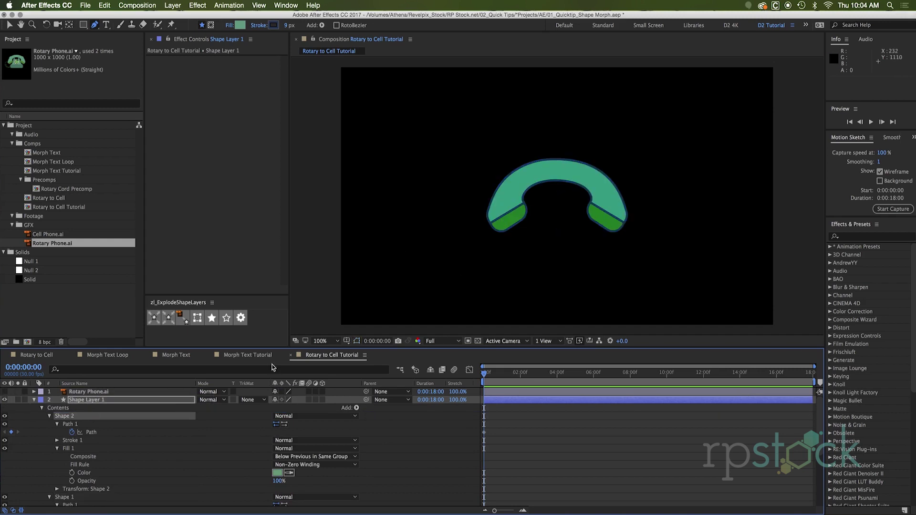
{"action": "scroll", "coordinate": [14, 465], "scroll_direction": "down", "scroll_amount": 3}
{"action": "left_click", "coordinate": [4, 432]}
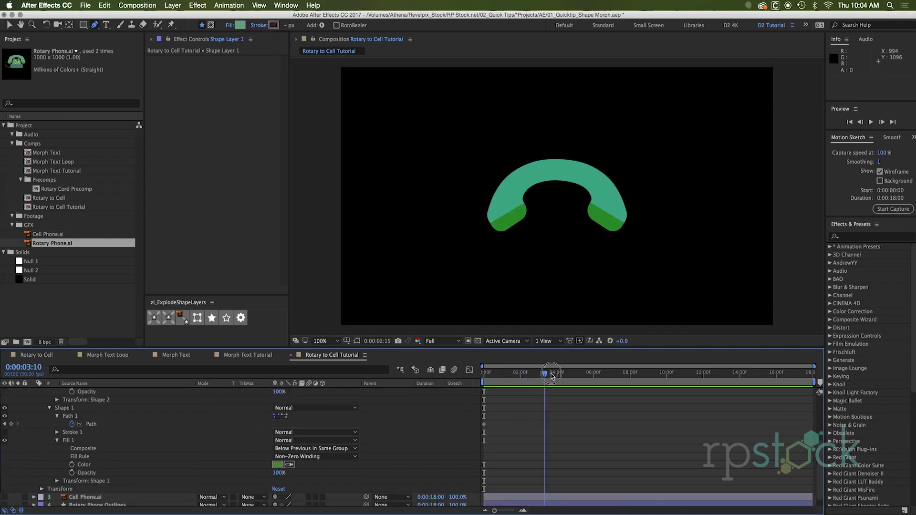
Switch to Illustrator to review the handset and receiver-end paths, and return to After Effects
{"action": "key", "text": "super+Tab"}
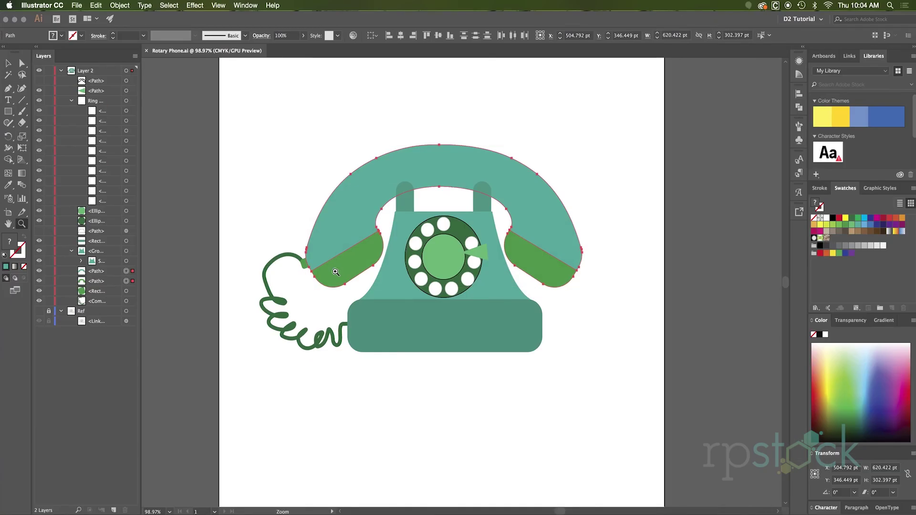
{"action": "left_click", "coordinate": [311, 286]}
{"action": "key", "text": "super+Tab"}
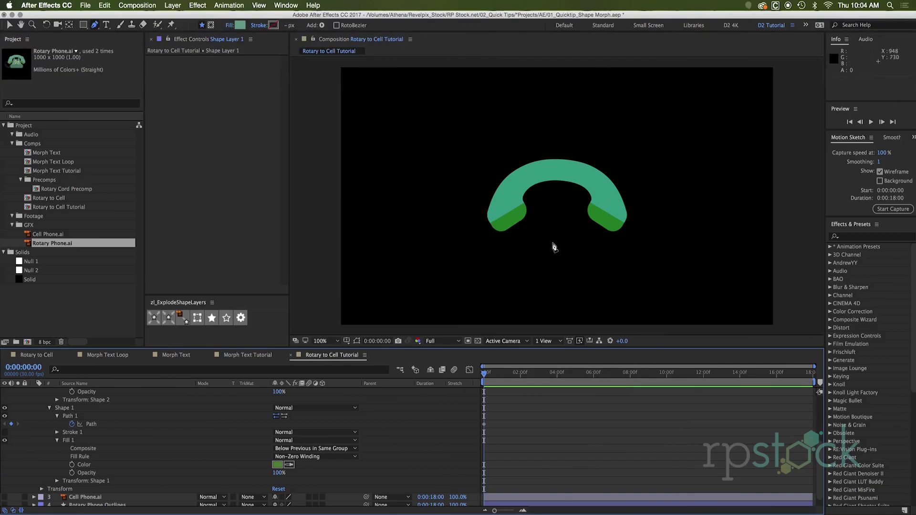
{"action": "key", "text": "super+v"}
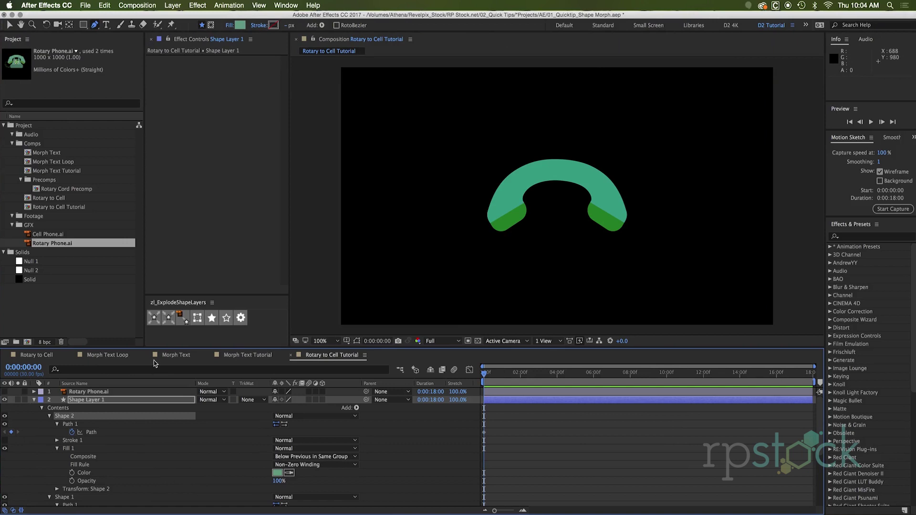
Delete Shape Layer 1 and convert the Cell Phone.ai layer into a shape layer with zl_ExplodeShapeLayers
{"action": "left_click", "coordinate": [83, 400]}
{"action": "key", "text": "Delete"}
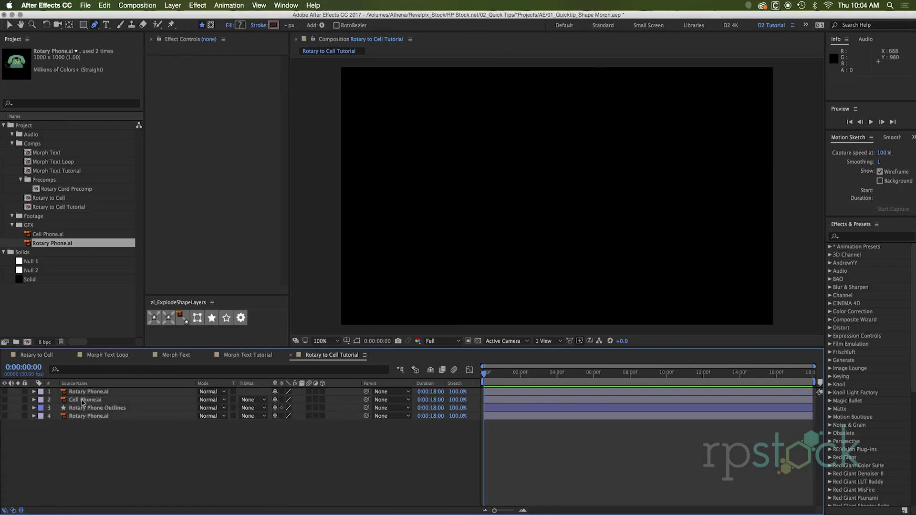
{"action": "left_click", "coordinate": [93, 402]}
{"action": "left_click", "coordinate": [92, 408]}
{"action": "left_click", "coordinate": [89, 401]}
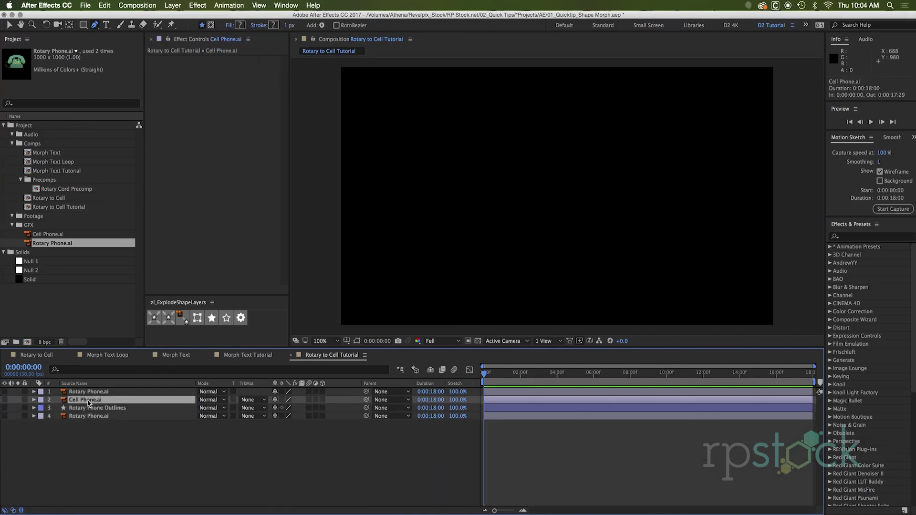
{"action": "left_click", "coordinate": [4, 400]}
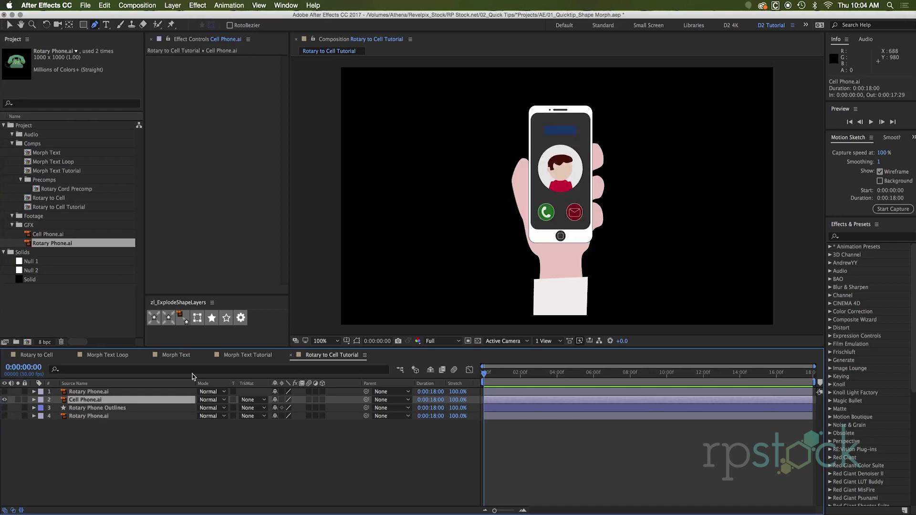
{"action": "left_click", "coordinate": [183, 316]}
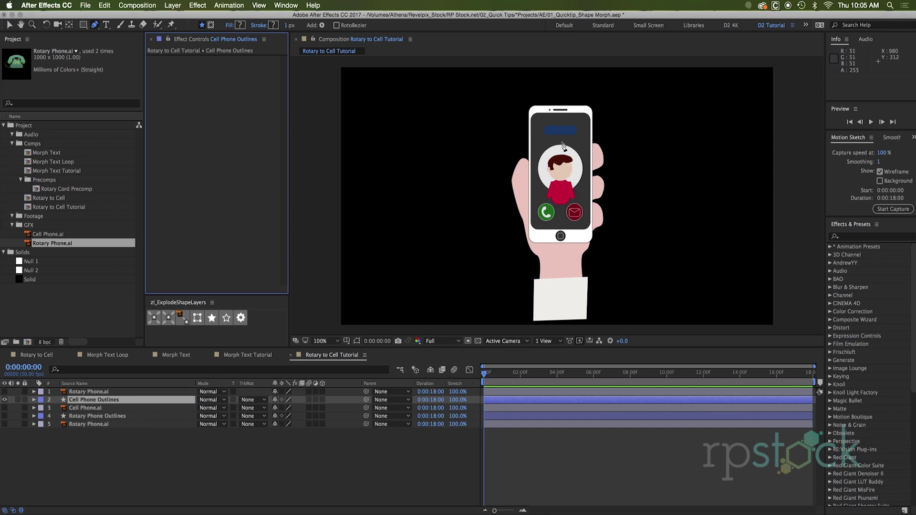
Show Rotary Phone Outlines in place of Cell Phone Outlines and reveal its shape groups
{"action": "left_click", "coordinate": [108, 492]}
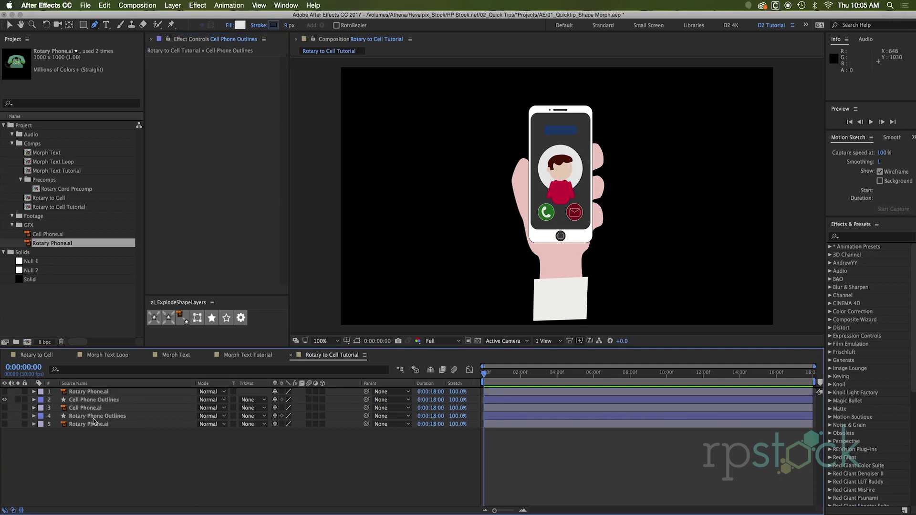
{"action": "left_click", "coordinate": [89, 415]}
{"action": "left_click", "coordinate": [5, 407]}
{"action": "left_click", "coordinate": [4, 415]}
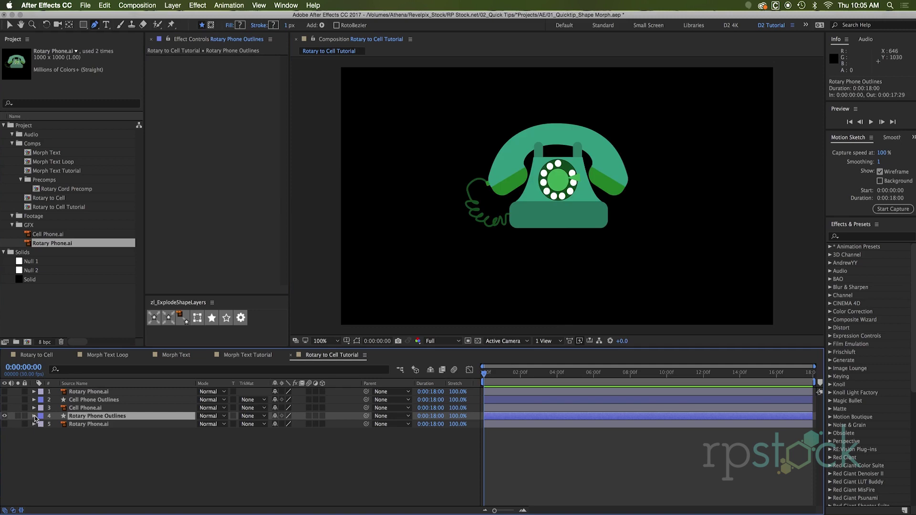
{"action": "left_click", "coordinate": [34, 416]}
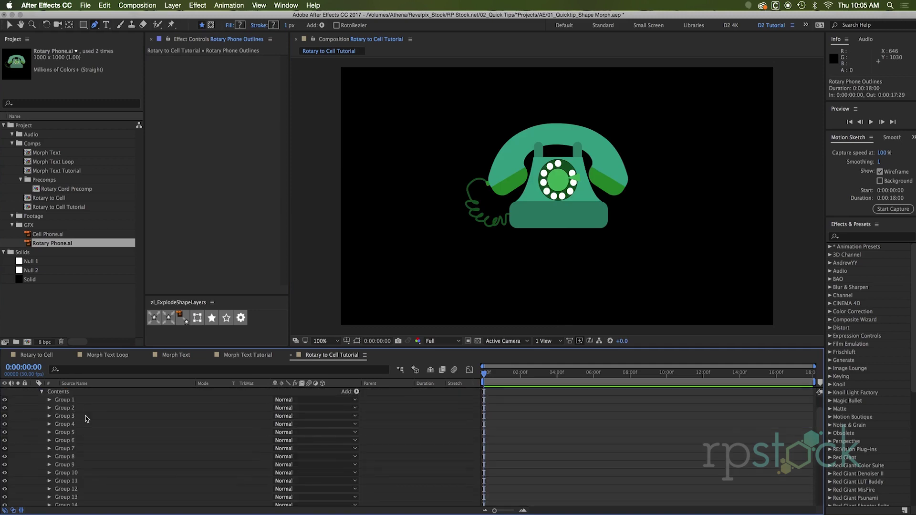
Rename Group 1, the light green pointer on the rotary dial, as Dial
{"action": "left_click", "coordinate": [65, 408]}
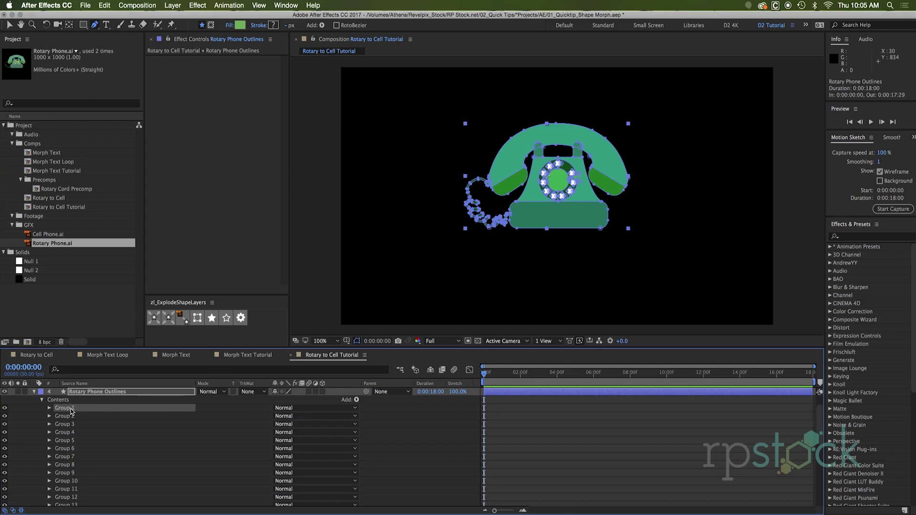
{"action": "key", "text": "v"}
{"action": "key", "text": "period"}
{"action": "key", "text": "period"}
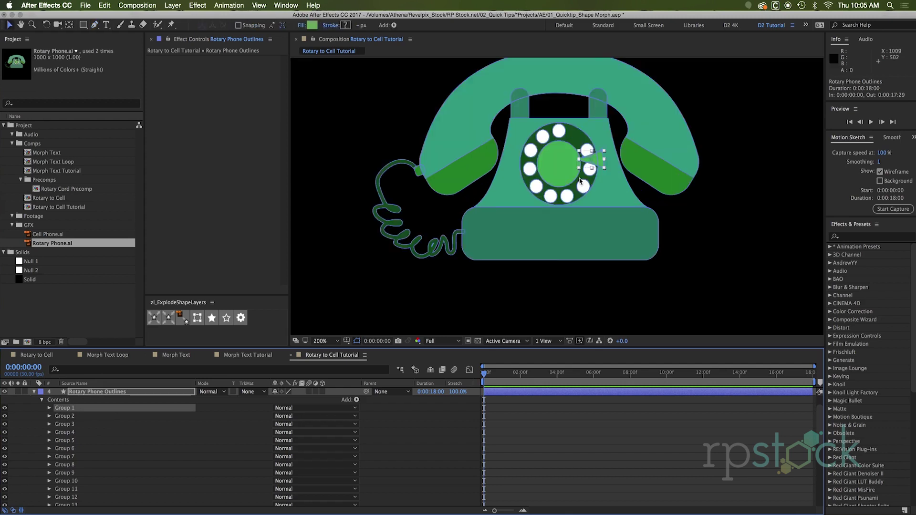
{"action": "key", "text": "Return"}
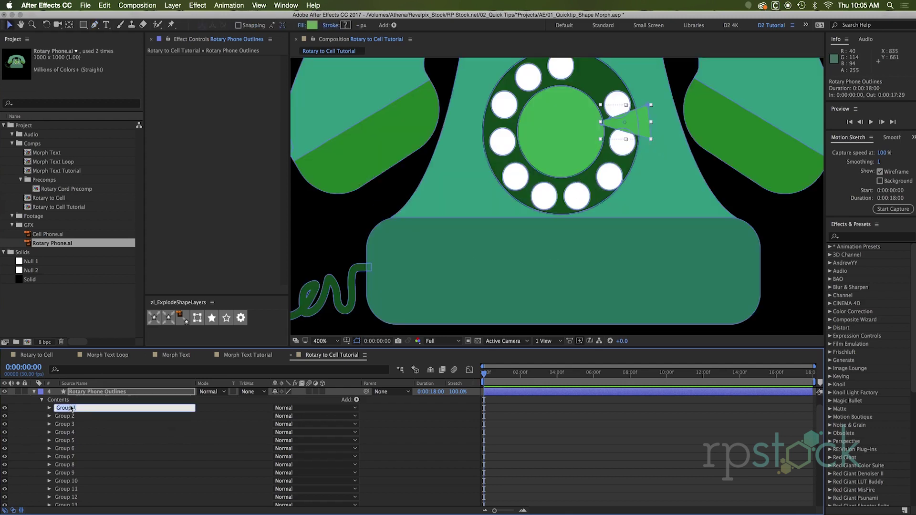
{"action": "type", "text": "Dial"}
{"action": "left_click", "coordinate": [90, 416]}
{"action": "key", "text": "Return"}
{"action": "type", "text": "Number"}
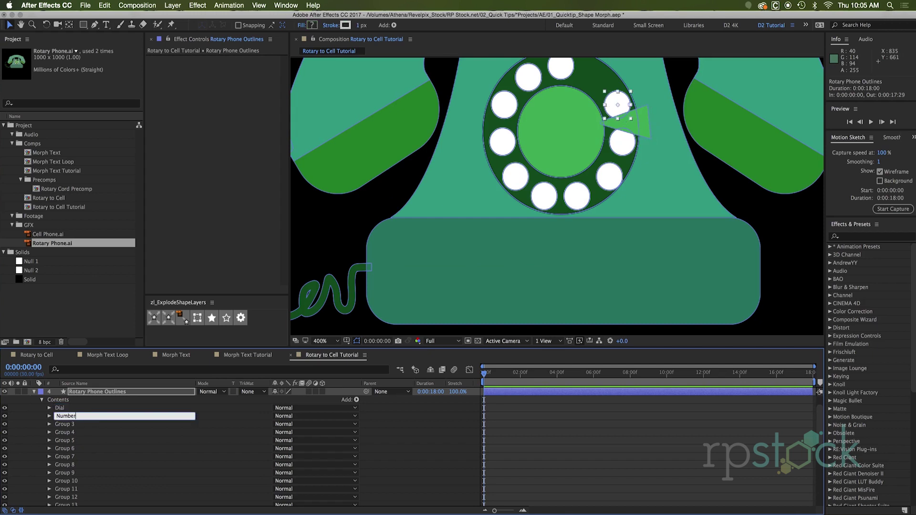
{"action": "key", "text": "Escape"}
Delete the duplicate number-circle groups from Rotary Phone Outlines, removing every even-numbered group from Group 2 to Group 20
{"action": "left_click", "coordinate": [5, 416]}
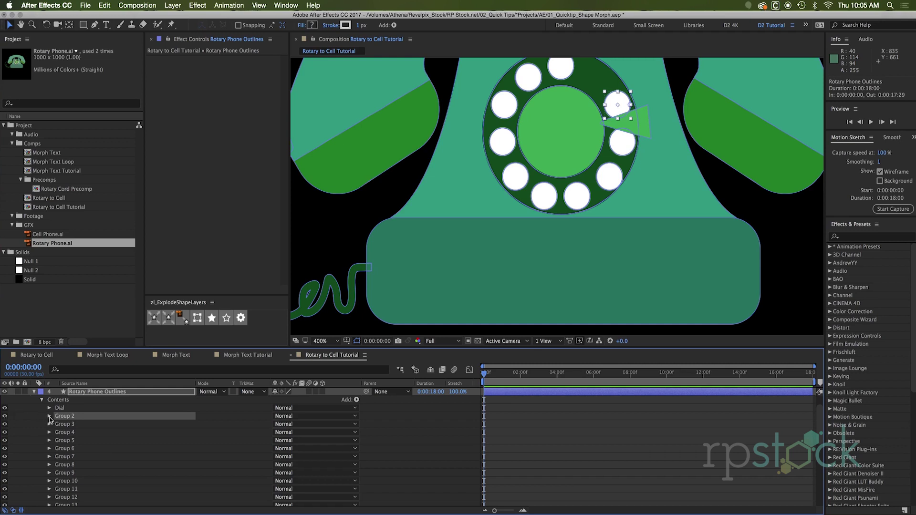
{"action": "key", "text": "Delete"}
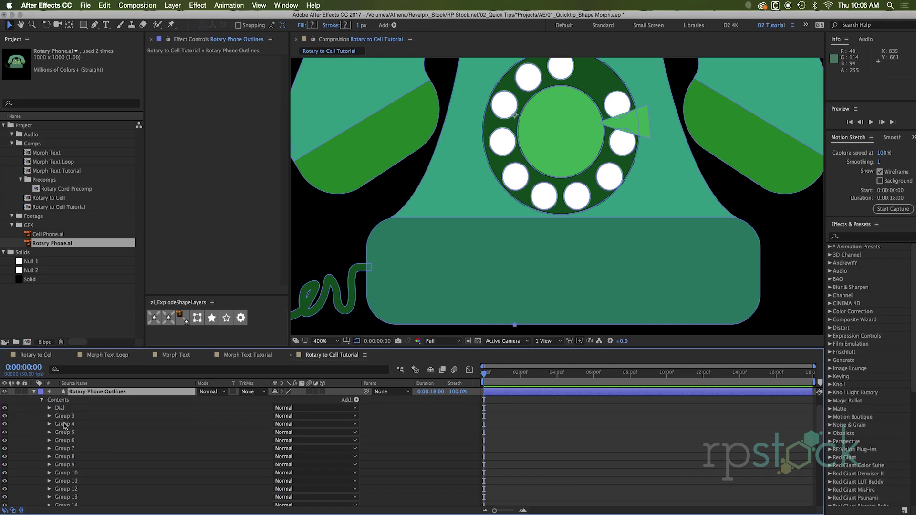
{"action": "left_click", "coordinate": [64, 424]}
{"action": "key", "text": "Delete"}
{"action": "left_click", "coordinate": [65, 432]}
{"action": "key", "text": "Delete"}
{"action": "left_click", "coordinate": [66, 440]}
{"action": "key", "text": "Delete"}
{"action": "left_click", "coordinate": [69, 448]}
{"action": "key", "text": "Delete"}
{"action": "left_click", "coordinate": [69, 457]}
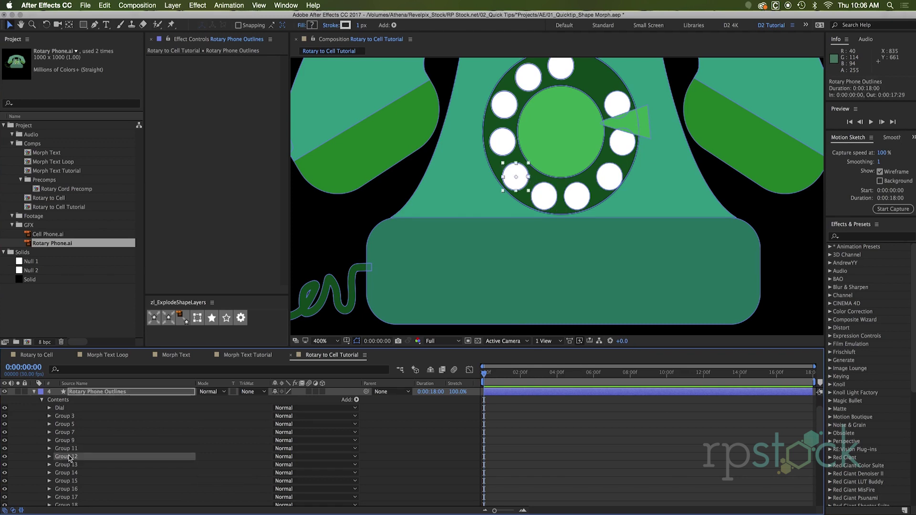
{"action": "key", "text": "Delete"}
{"action": "left_click", "coordinate": [69, 464]}
{"action": "key", "text": "Delete"}
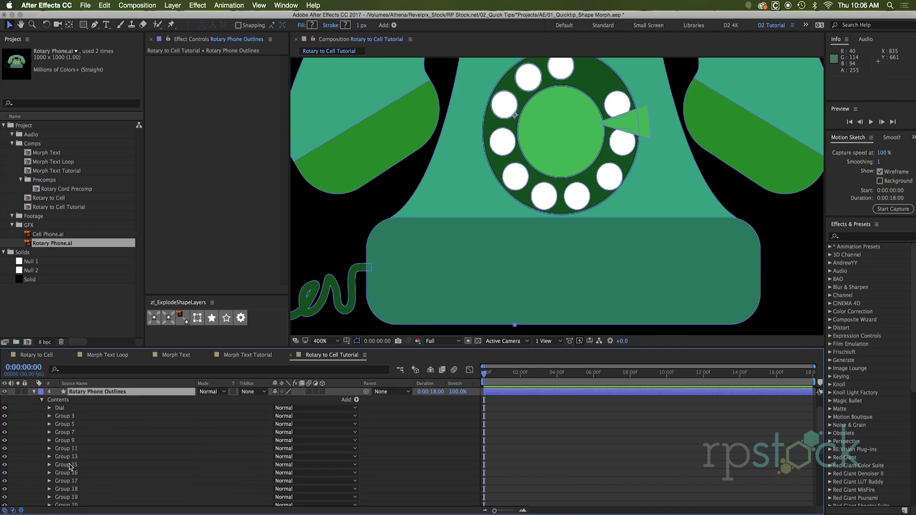
{"action": "left_click", "coordinate": [70, 472]}
{"action": "key", "text": "Delete"}
{"action": "left_click", "coordinate": [71, 481]}
{"action": "key", "text": "Delete"}
{"action": "left_click", "coordinate": [70, 489]}
{"action": "key", "text": "Delete"}
{"action": "left_click", "coordinate": [71, 415]}
{"action": "left_click", "coordinate": [67, 456]}
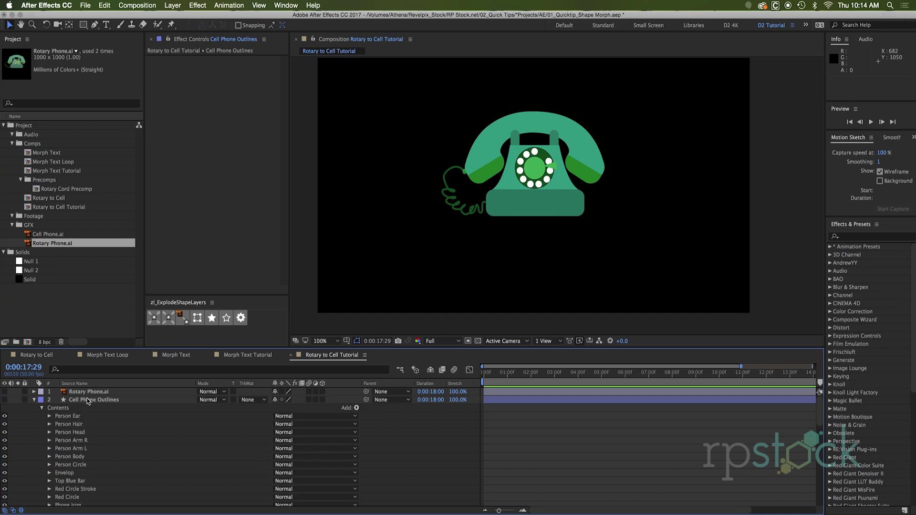
Show Cell Phone Outlines and duplicate it to isolate the Person Ear through Person Circle groups on a Person in Circle layer
{"action": "left_click", "coordinate": [88, 401]}
{"action": "left_click", "coordinate": [5, 400]}
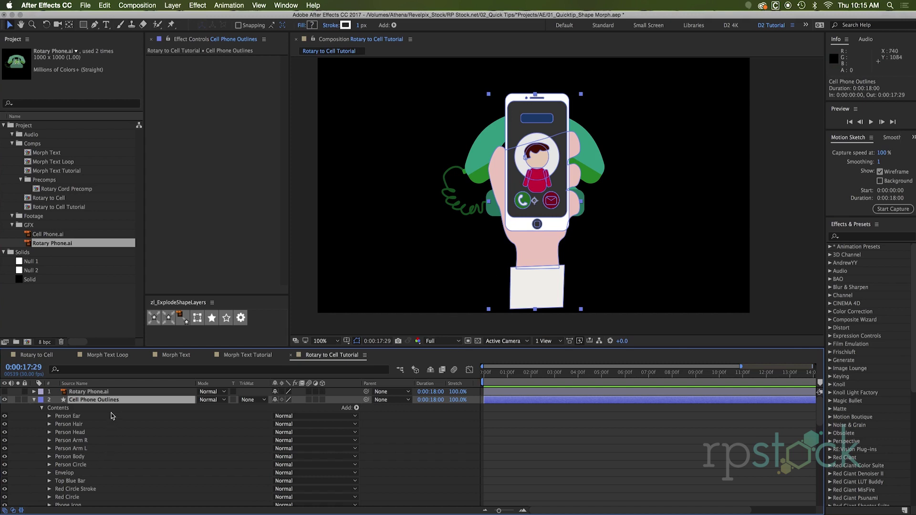
{"action": "left_click", "coordinate": [67, 416]}
{"action": "left_click", "coordinate": [84, 465], "text": "shift"}
{"action": "left_click", "coordinate": [93, 399]}
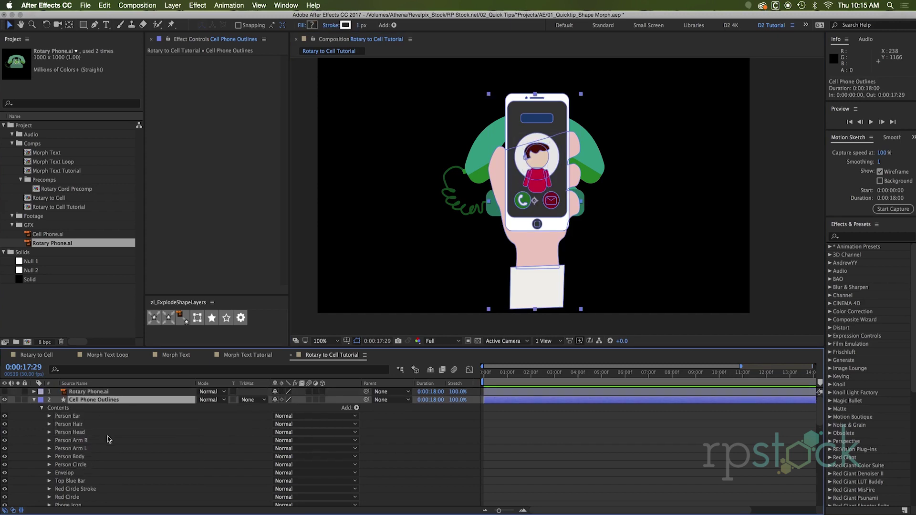
{"action": "key", "text": "super+d"}
{"action": "key", "text": "Delete"}
{"action": "left_click", "coordinate": [33, 400]}
{"action": "scroll", "coordinate": [80, 442], "scroll_direction": "down", "scroll_amount": 5}
{"action": "left_click", "coordinate": [81, 440], "text": "shift"}
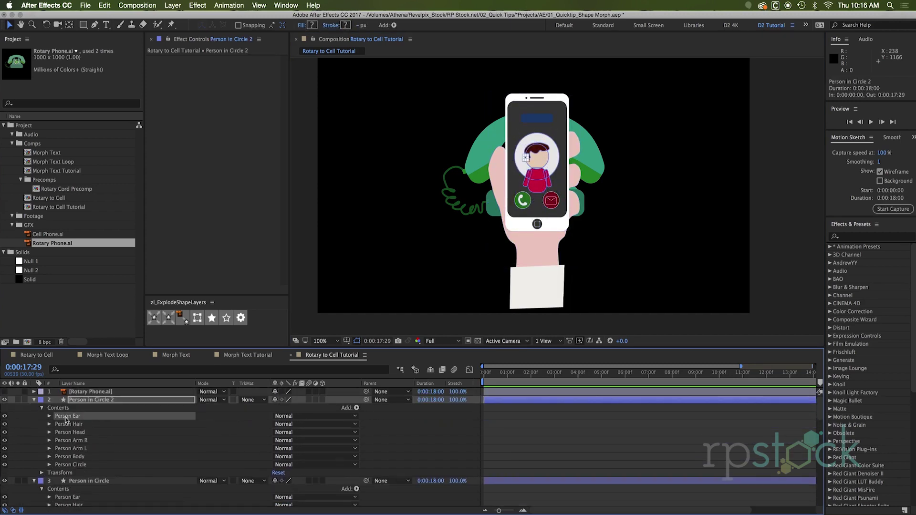
{"action": "left_click", "coordinate": [34, 403]}
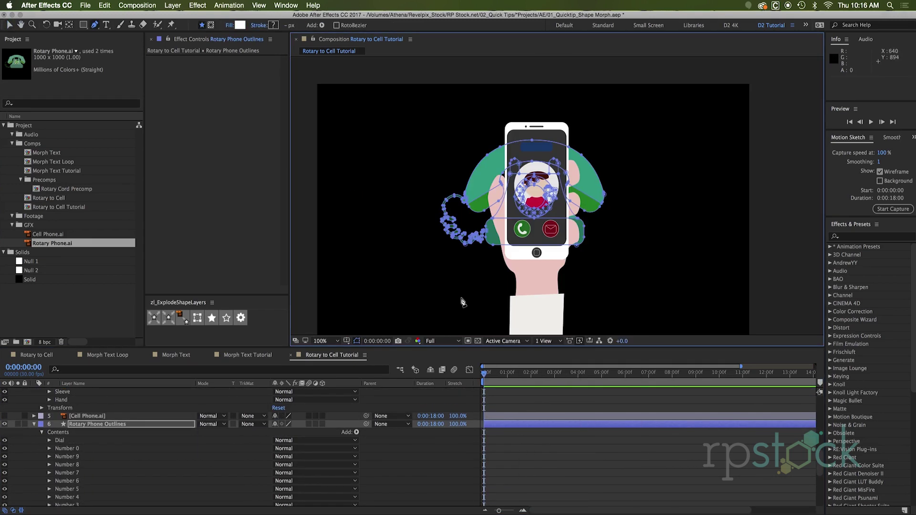
Turn on Path keyframing for all groups from Dial to Cord in Rotary Phone Outlines at 0:00:00:00
{"action": "key", "text": "v"}
{"action": "left_click", "coordinate": [418, 319]}
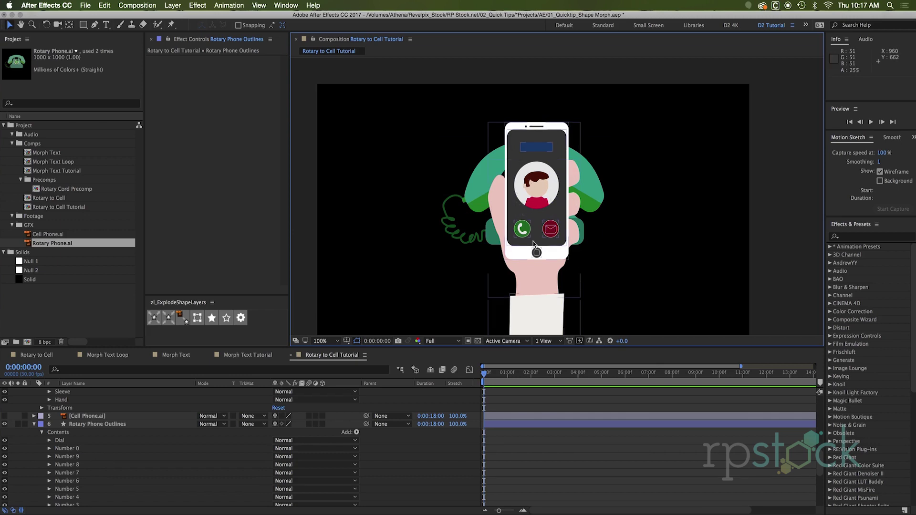
{"action": "left_click", "coordinate": [59, 439]}
{"action": "scroll", "coordinate": [81, 453], "scroll_direction": "down", "scroll_amount": 10}
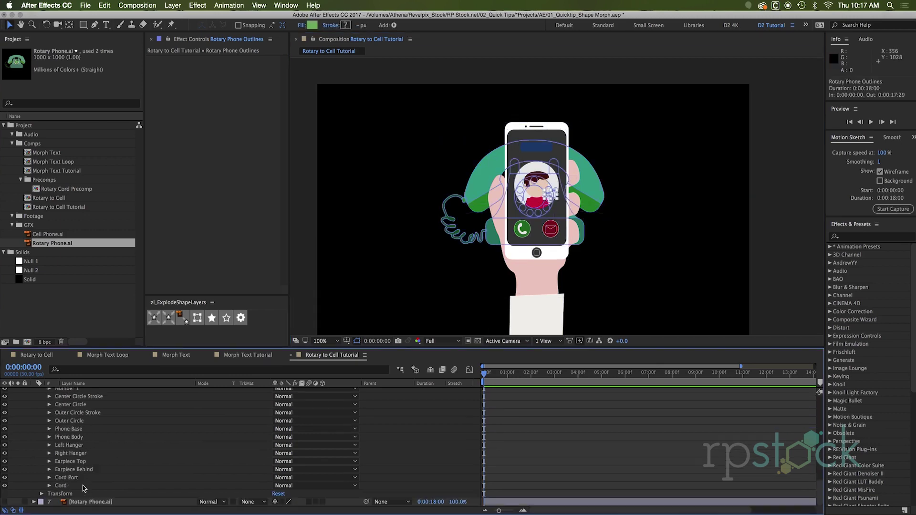
{"action": "left_click", "coordinate": [64, 485], "text": "shift"}
{"action": "left_click", "coordinate": [49, 486]}
{"action": "left_click", "coordinate": [56, 430]}
{"action": "scroll", "coordinate": [57, 429], "scroll_direction": "up", "scroll_amount": 4}
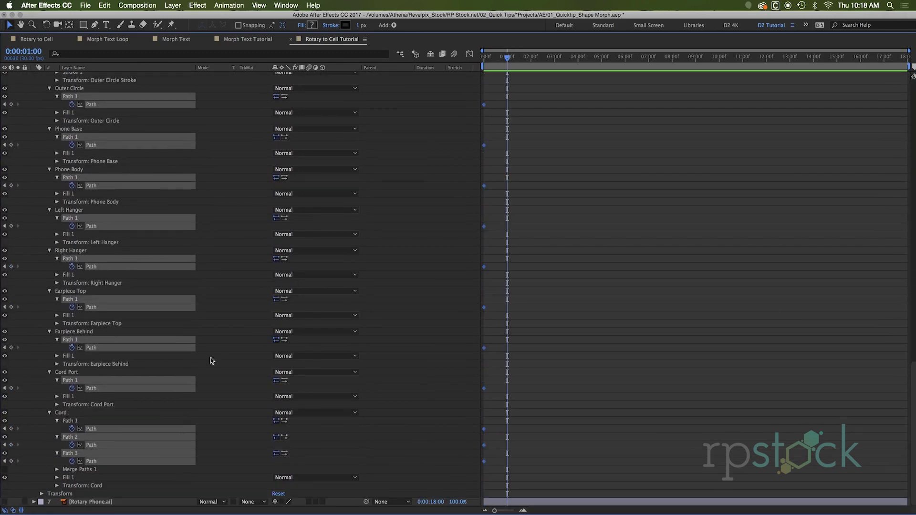
Turn on Path keyframing for the shapes in Cell Phone Outlines and Person in Circle at 0:00:01:00
{"action": "scroll", "coordinate": [212, 361], "scroll_direction": "up", "scroll_amount": 15}
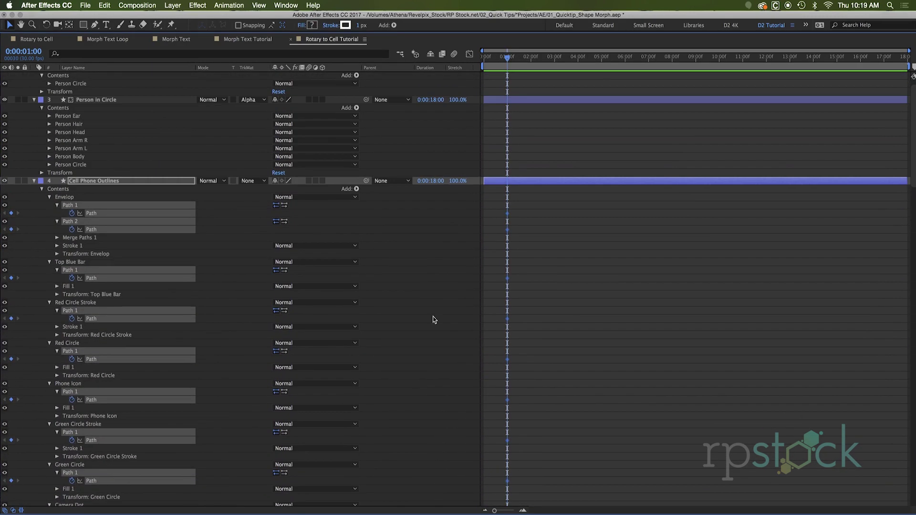
{"action": "key", "text": "grave"}
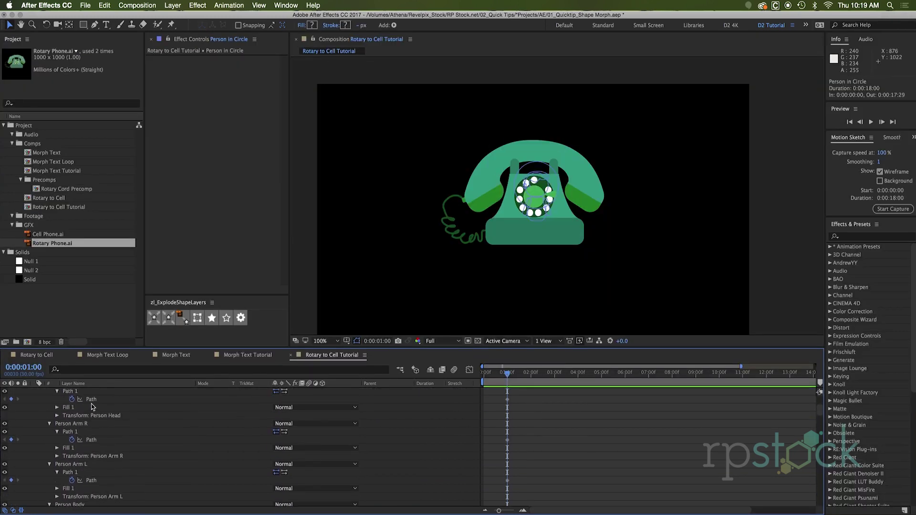
{"action": "key", "text": "grave"}
{"action": "scroll", "coordinate": [113, 355], "scroll_direction": "down", "scroll_amount": 3}
{"action": "key", "text": "grave"}
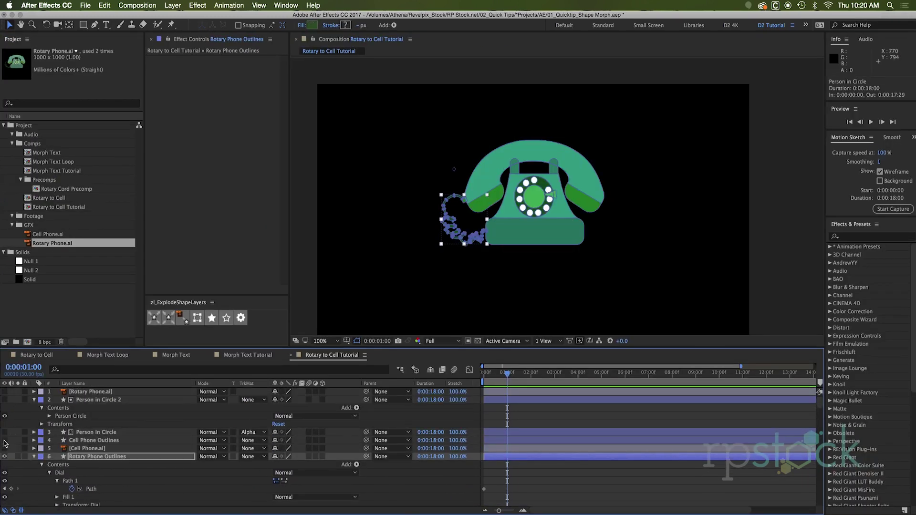
Show Person in Circle at 0:00:00:00 and copy the Dial's Path keyframe from Rotary Phone Outlines
{"action": "left_click", "coordinate": [376, 431]}
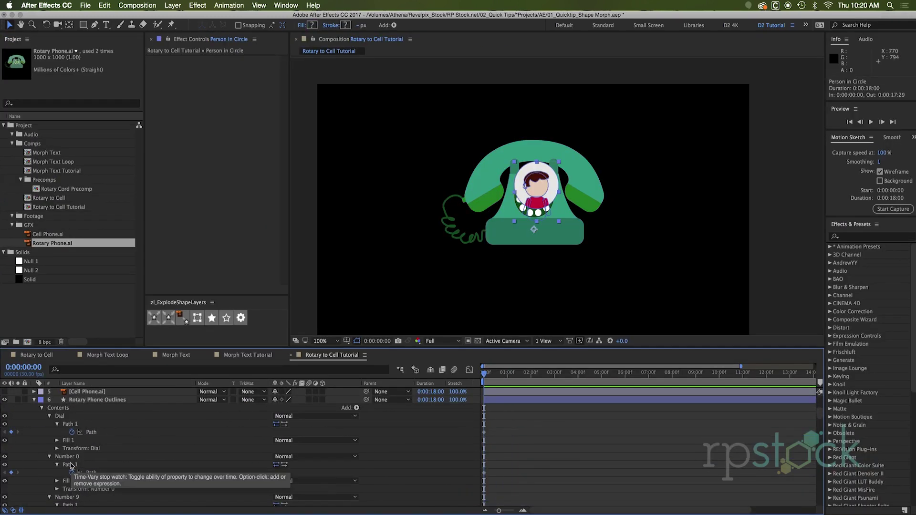
{"action": "left_click_drag", "start_coordinate": [510, 412], "coordinate": [470, 506]}
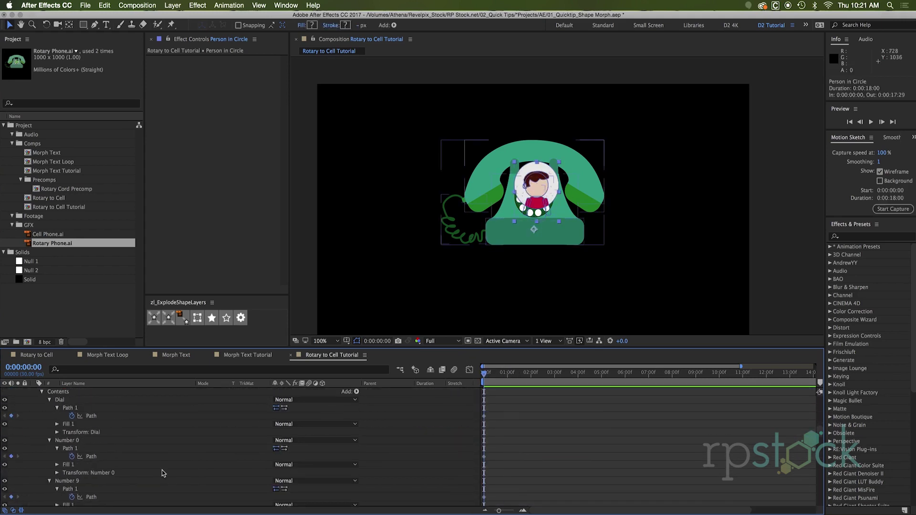
{"action": "scroll", "coordinate": [162, 472], "scroll_direction": "up", "scroll_amount": 2}
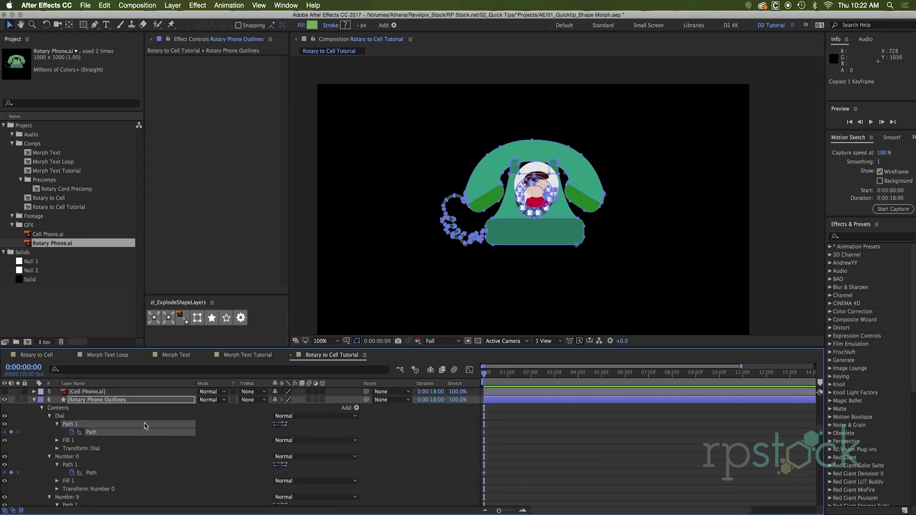
Copy the rotary phone's number Path keyframes in turn onto the person shapes in Person in Circle at 0:00:00:00
{"action": "left_click", "coordinate": [91, 464]}
{"action": "key", "text": "ctrl+v"}
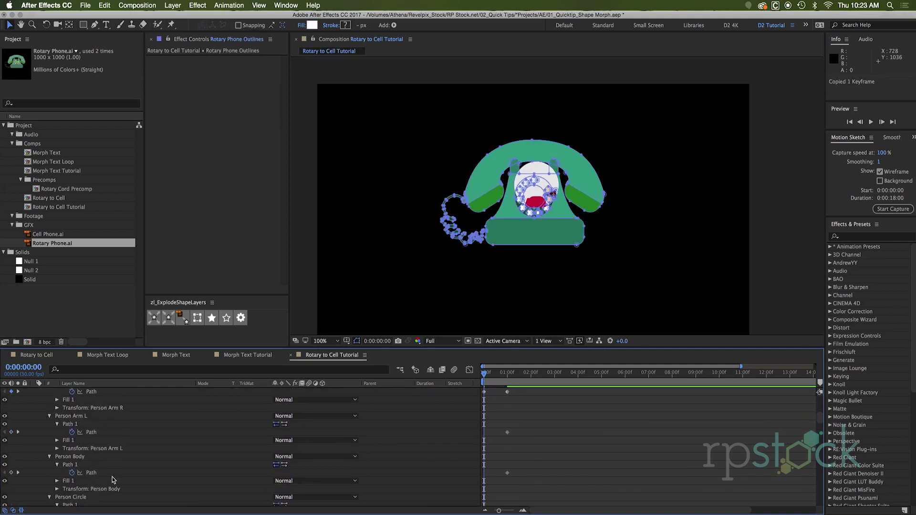
{"action": "left_click", "coordinate": [95, 459]}
{"action": "key", "text": "super+v"}
{"action": "scroll", "coordinate": [241, 466], "scroll_direction": "down", "scroll_amount": 10}
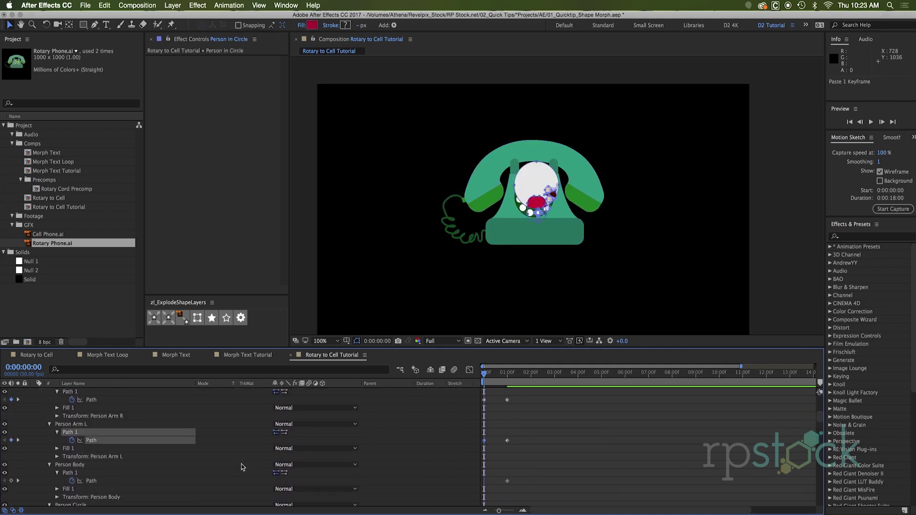
{"action": "left_click", "coordinate": [484, 473]}
{"action": "key", "text": "super+c"}
{"action": "scroll", "coordinate": [117, 474], "scroll_direction": "up", "scroll_amount": 10}
{"action": "left_click", "coordinate": [95, 457]}
{"action": "key", "text": "super+v"}
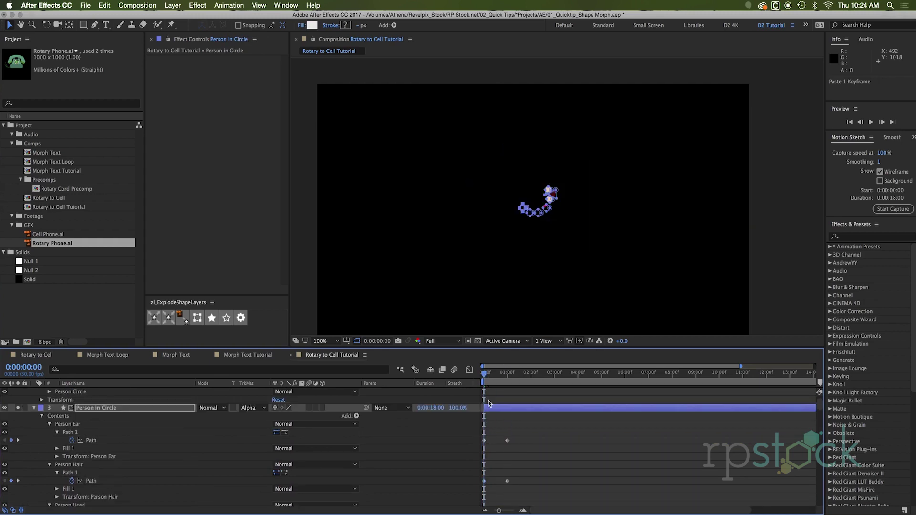
Preview the Person in Circle layer on its own to check how its shapes morph
{"action": "left_click", "coordinate": [105, 403]}
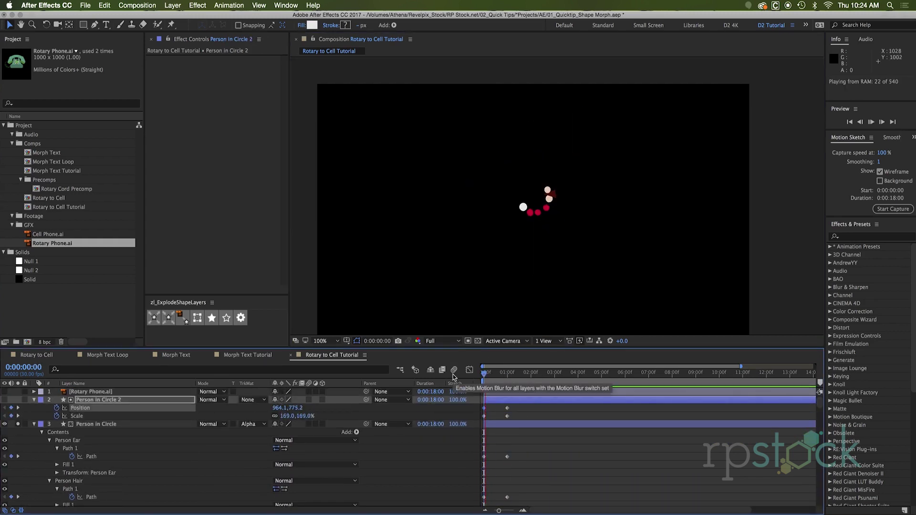
{"action": "left_click", "coordinate": [109, 393]}
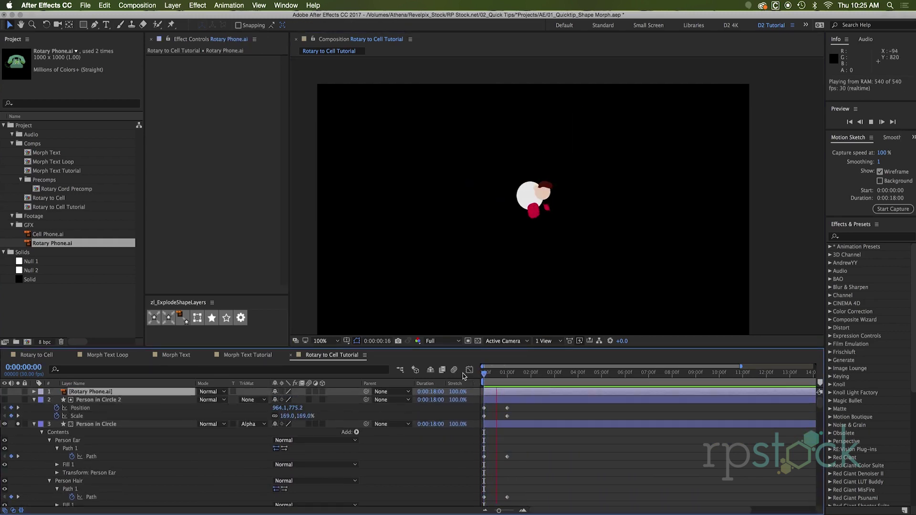
{"action": "key", "text": "space"}
{"action": "key", "text": "space"}
{"action": "key", "text": "space"}
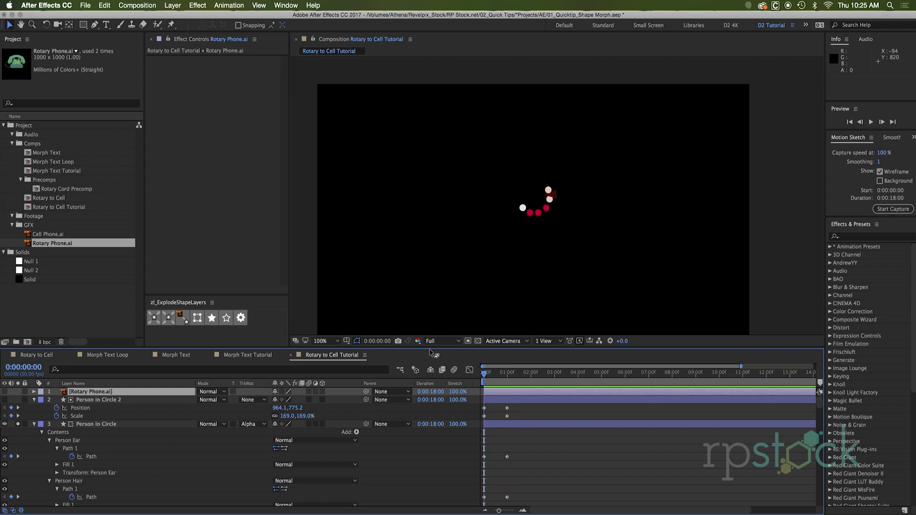
{"action": "left_click_drag", "start_coordinate": [489, 375], "coordinate": [454, 377]}
{"action": "scroll", "coordinate": [45, 420], "scroll_direction": "down", "scroll_amount": 5}
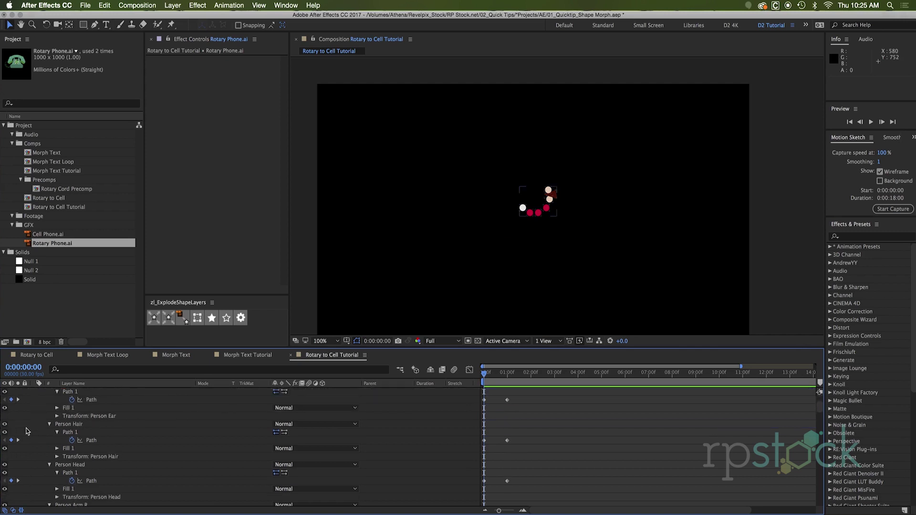
Show the Rotary Phone.ai layer and move it beside the shape artwork to position 1640, 532 as a color reference
{"action": "scroll", "coordinate": [27, 431], "scroll_direction": "up", "scroll_amount": 3}
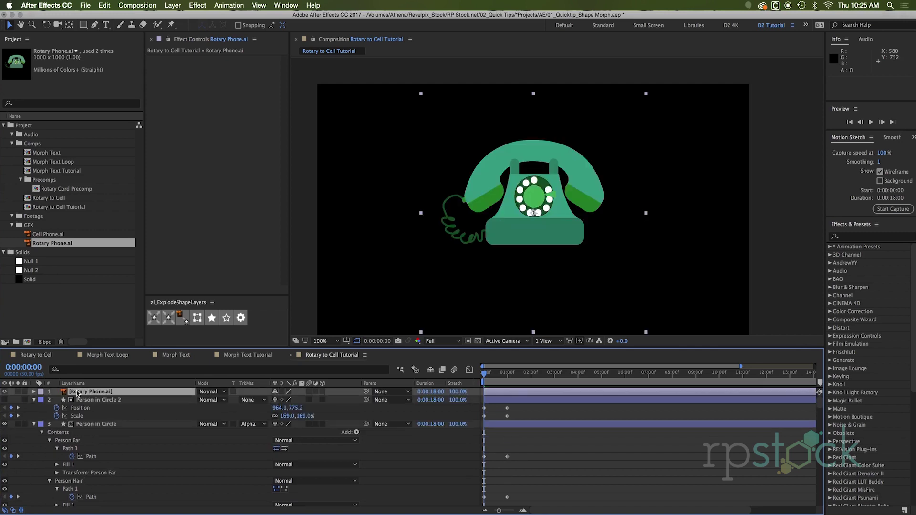
{"action": "left_click", "coordinate": [96, 400]}
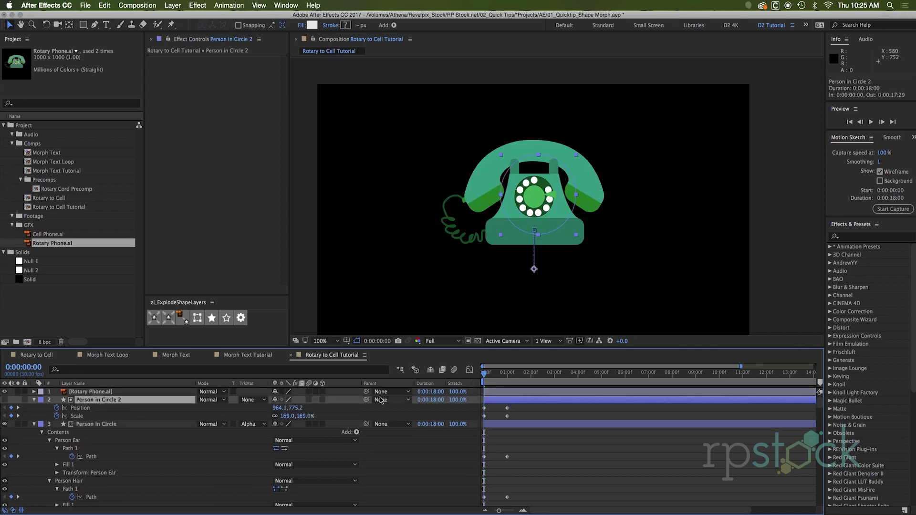
{"action": "left_click_drag", "start_coordinate": [574, 189], "coordinate": [737, 187]}
Turn on fill Color keyframing for the Person Ear through Person Circle groups at 0:00:01:00
{"action": "scroll", "coordinate": [84, 466], "scroll_direction": "down", "scroll_amount": 5}
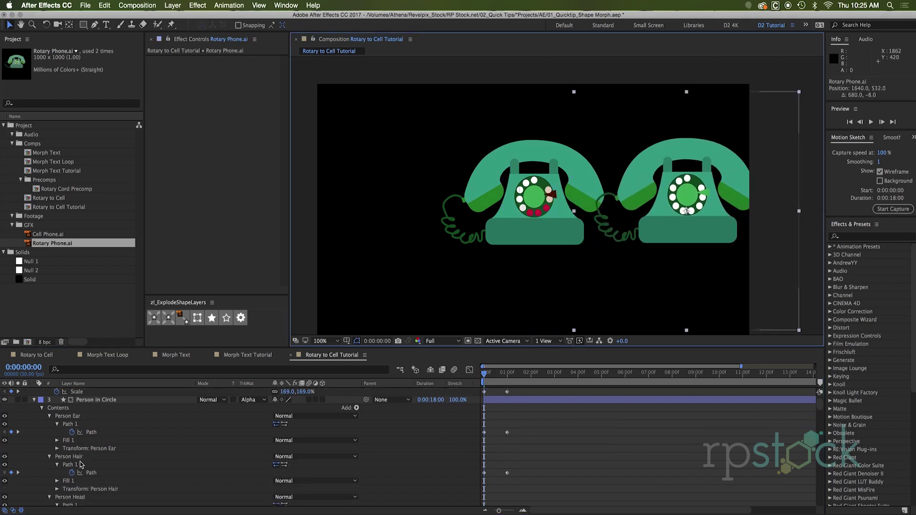
{"action": "scroll", "coordinate": [52, 477], "scroll_direction": "down", "scroll_amount": 10}
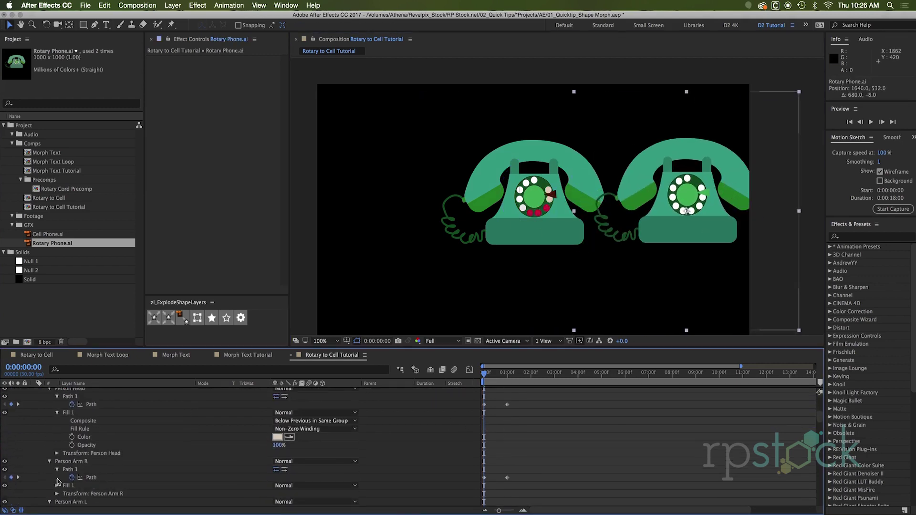
{"action": "left_click", "coordinate": [72, 494]}
{"action": "left_click", "coordinate": [72, 421]}
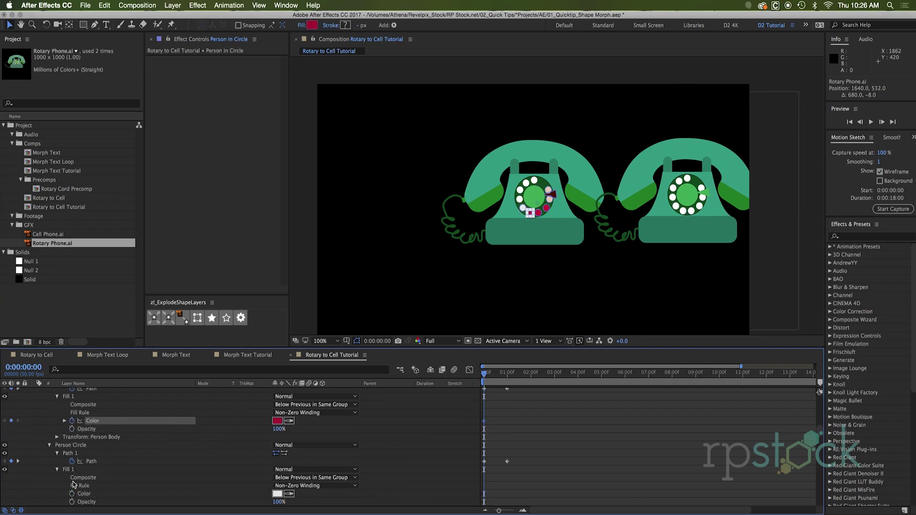
{"action": "left_click_drag", "start_coordinate": [483, 494], "coordinate": [507, 494]}
{"action": "left_click_drag", "start_coordinate": [486, 373], "coordinate": [507, 374]}
{"action": "left_click_drag", "start_coordinate": [484, 429], "coordinate": [507, 429]}
{"action": "key", "text": "grave"}
{"action": "left_click", "coordinate": [72, 98]}
{"action": "scroll", "coordinate": [72, 95], "scroll_direction": "up", "scroll_amount": 2}
{"action": "left_click", "coordinate": [72, 82]}
{"action": "scroll", "coordinate": [72, 88], "scroll_direction": "up", "scroll_amount": 3}
{"action": "left_click", "coordinate": [72, 105]}
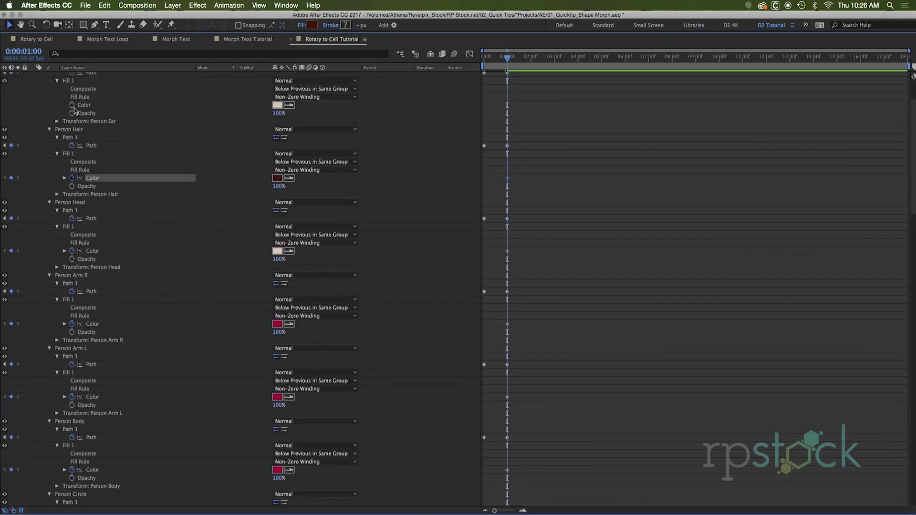
{"action": "scroll", "coordinate": [77, 190], "scroll_direction": "up", "scroll_amount": 3}
At 0:00:00:00, sample fill colors from the reference phone for the person shapes: green for Person Hair, white for the others
{"action": "key", "text": "Home"}
{"action": "key", "text": "grave"}
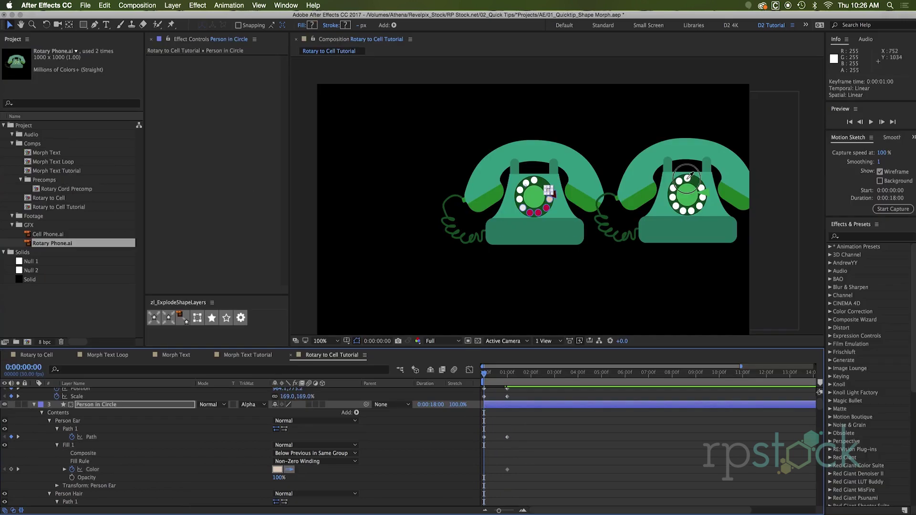
{"action": "left_click", "coordinate": [687, 178]}
{"action": "scroll", "coordinate": [204, 503], "scroll_direction": "down", "scroll_amount": 3}
{"action": "left_click", "coordinate": [289, 485]}
{"action": "left_click", "coordinate": [704, 192]}
{"action": "scroll", "coordinate": [114, 479], "scroll_direction": "down", "scroll_amount": 3}
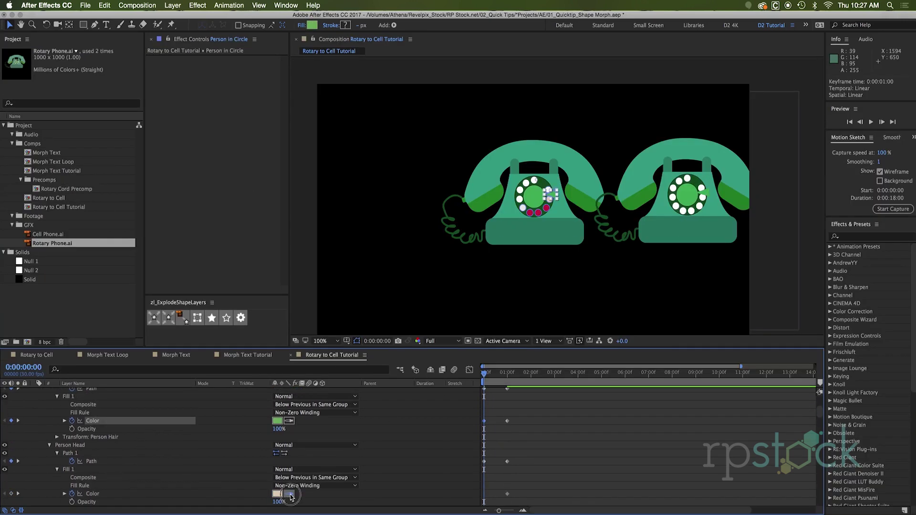
{"action": "left_click", "coordinate": [95, 494]}
{"action": "scroll", "coordinate": [201, 473], "scroll_direction": "down", "scroll_amount": 4}
{"action": "left_click", "coordinate": [213, 471]}
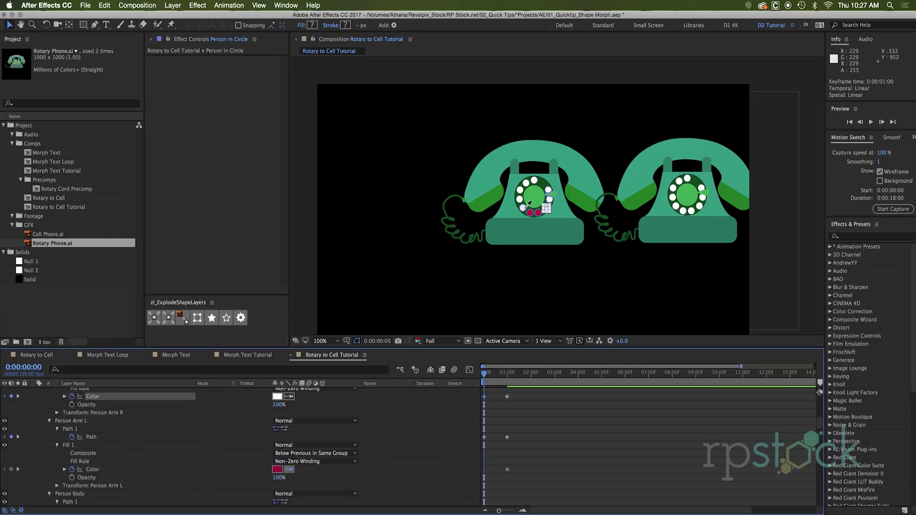
Collapse the Person in Circle layer and preview the animation
{"action": "scroll", "coordinate": [95, 453], "scroll_direction": "up", "scroll_amount": 5}
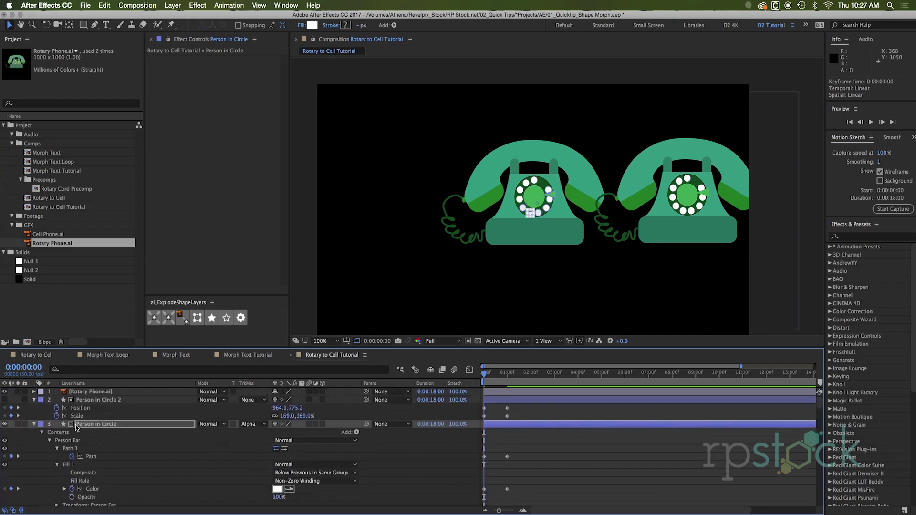
{"action": "left_click", "coordinate": [32, 422]}
{"action": "key", "text": "space"}
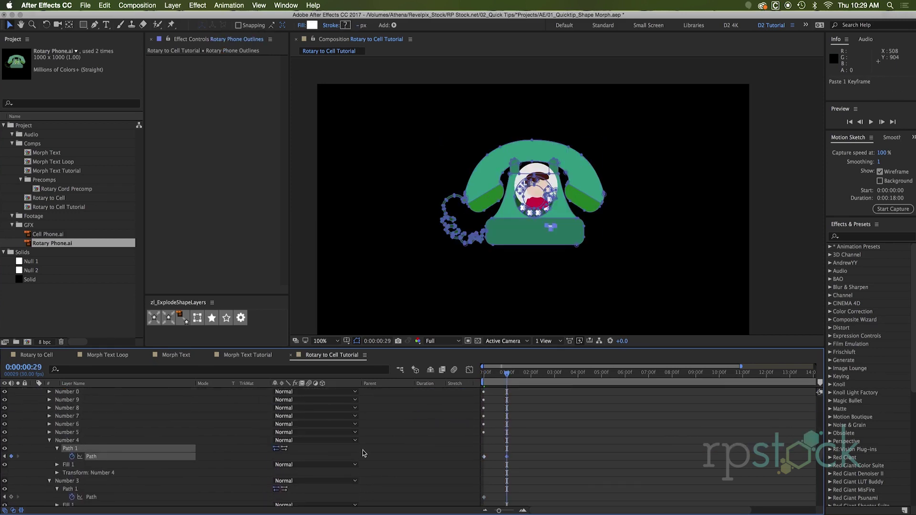
Transfer cell phone Path keyframes to the Number 4 through Number 1 groups in Rotary Phone Outlines at 0:00:00:29
{"action": "left_click", "coordinate": [56, 464]}
{"action": "left_click", "coordinate": [92, 489]}
{"action": "scroll", "coordinate": [92, 489], "scroll_direction": "down", "scroll_amount": 3}
{"action": "left_click", "coordinate": [92, 488]}
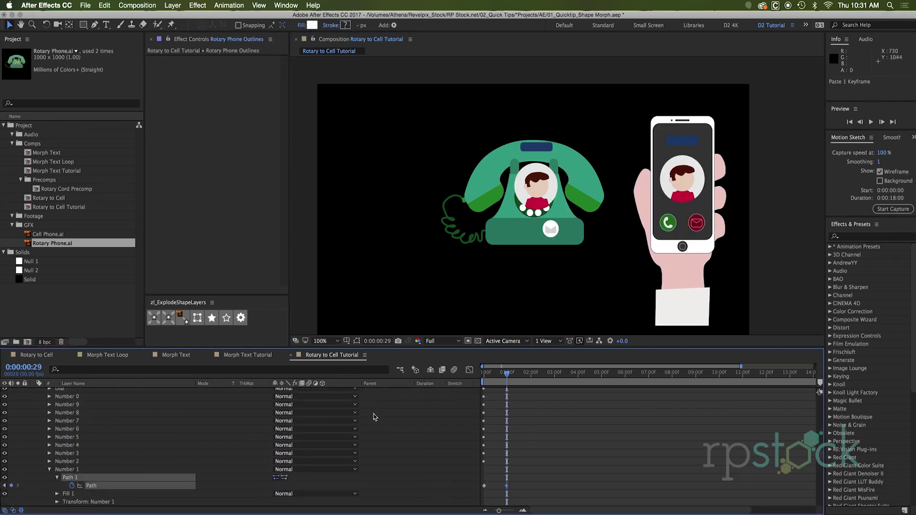
{"action": "scroll", "coordinate": [115, 471], "scroll_direction": "down", "scroll_amount": 2}
{"action": "left_click", "coordinate": [115, 494]}
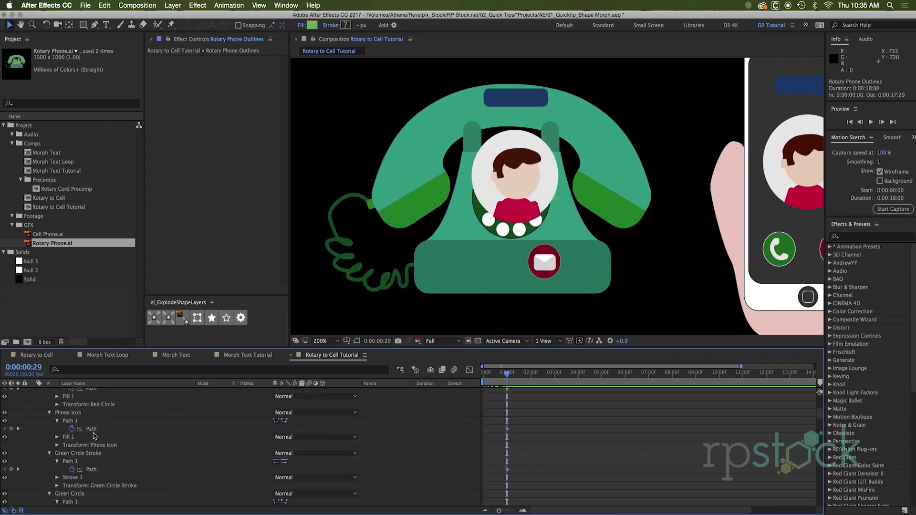
Paste the Phone Icon Path keyframe onto Center Circle at 0:00:00:29 and continue pasting cell phone paths onto the following rotary groups
{"action": "left_click", "coordinate": [93, 429]}
{"action": "key", "text": "super+v"}
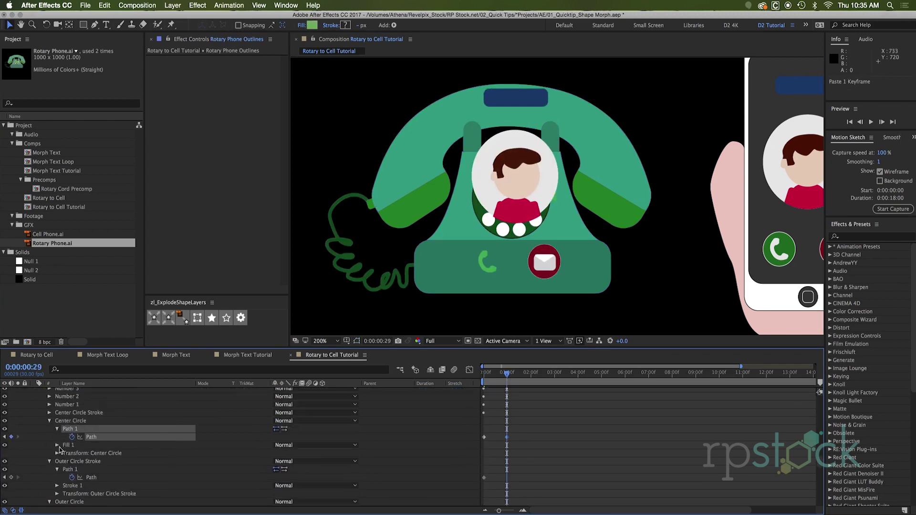
{"action": "scroll", "coordinate": [91, 478], "scroll_direction": "up", "scroll_amount": 8}
{"action": "scroll", "coordinate": [90, 479], "scroll_direction": "down", "scroll_amount": 8}
{"action": "left_click", "coordinate": [93, 454]}
{"action": "key", "text": "super+v"}
{"action": "left_click", "coordinate": [97, 457]}
{"action": "key", "text": "super+v"}
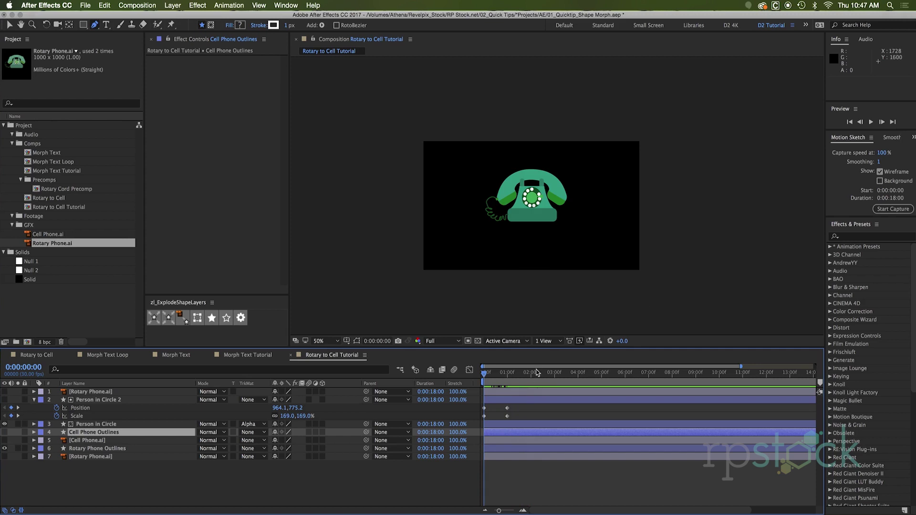
Shorten the work area to a duration of 0:00:01:26 and preview the morph from 0:00:00:00
{"action": "key", "text": "n"}
{"action": "key", "text": "Home"}
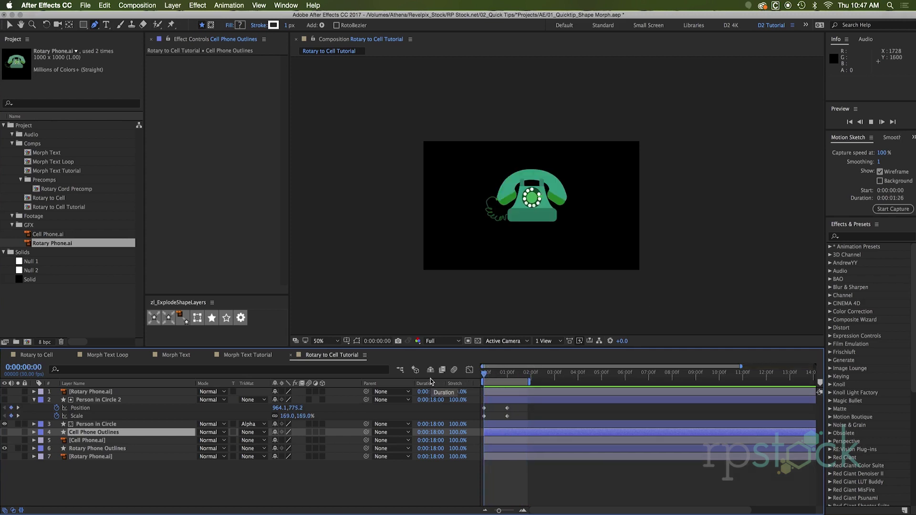
{"action": "key", "text": "space"}
{"action": "key", "text": "space"}
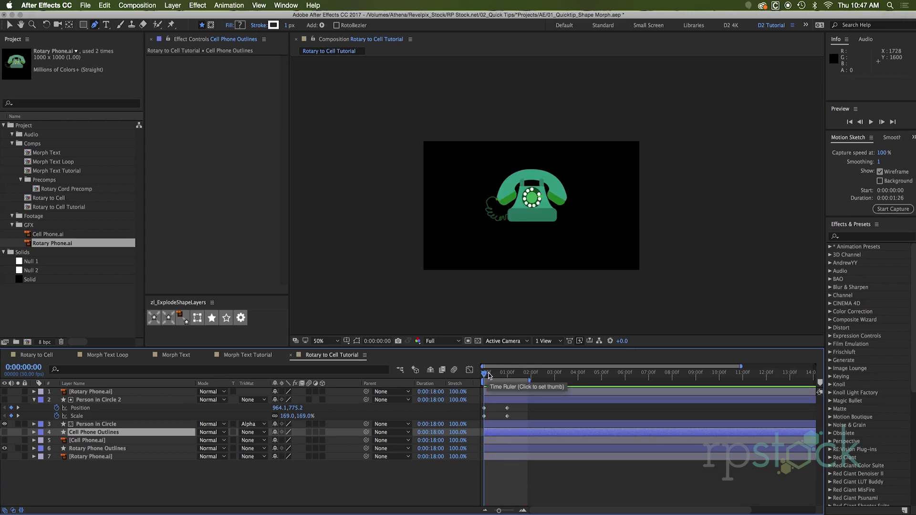
Scrub between the start and 0:00:00:29 to inspect the rotary phone changing into the cell phone
{"action": "left_click_drag", "start_coordinate": [489, 375], "coordinate": [506, 387]}
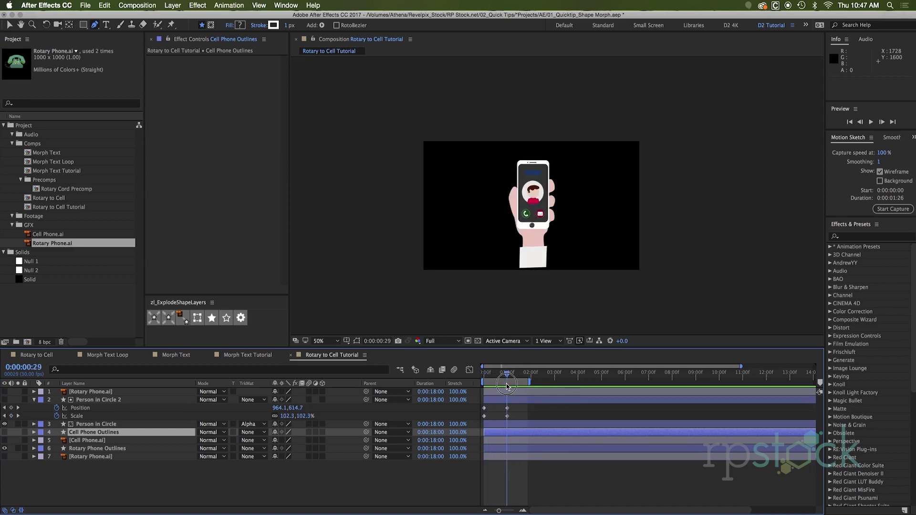
{"action": "key", "text": "Tab"}
{"action": "left_click", "coordinate": [506, 384]}
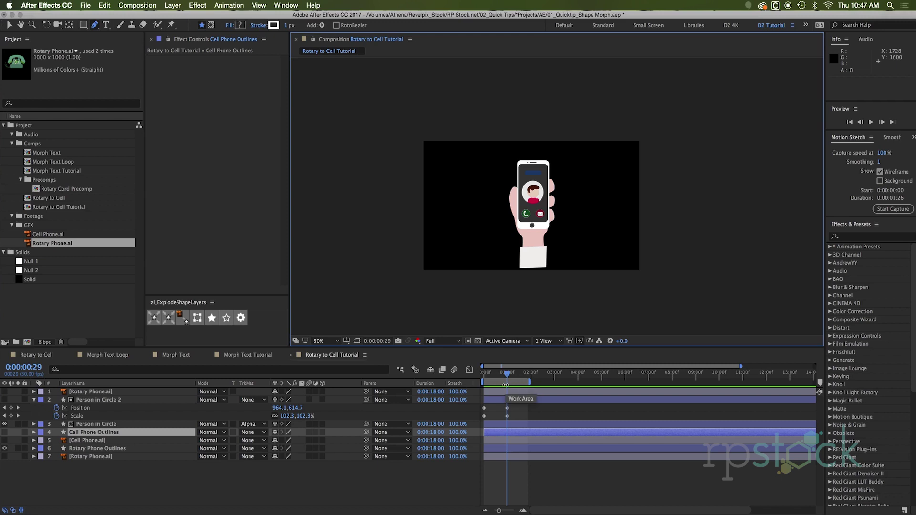
{"action": "left_click_drag", "start_coordinate": [507, 373], "coordinate": [492, 374]}
Play the finished Rotary to Cell composition and compare it with the morph in Rotary to Cell Tutorial
{"action": "left_click", "coordinate": [55, 356]}
{"action": "key", "text": "space"}
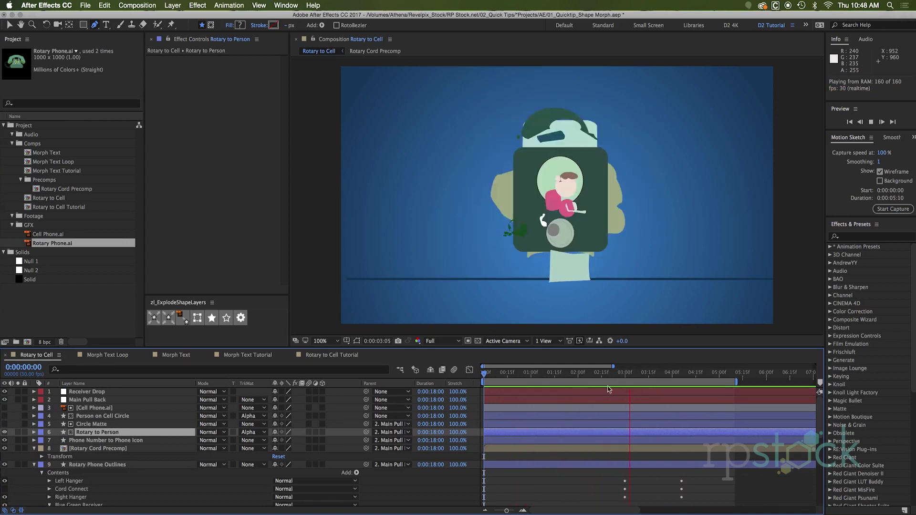
{"action": "left_click", "coordinate": [332, 354]}
{"action": "left_click_drag", "start_coordinate": [504, 372], "coordinate": [398, 396]}
{"action": "key", "text": "space"}
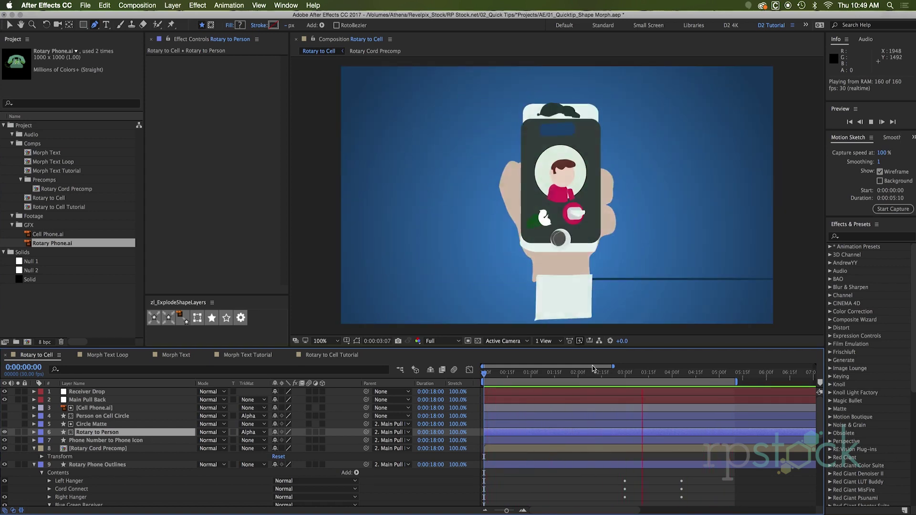
Switch to Google Chrome and browse the featured packs and free footage on the RP Stock home page
{"action": "key", "text": "super+Tab"}
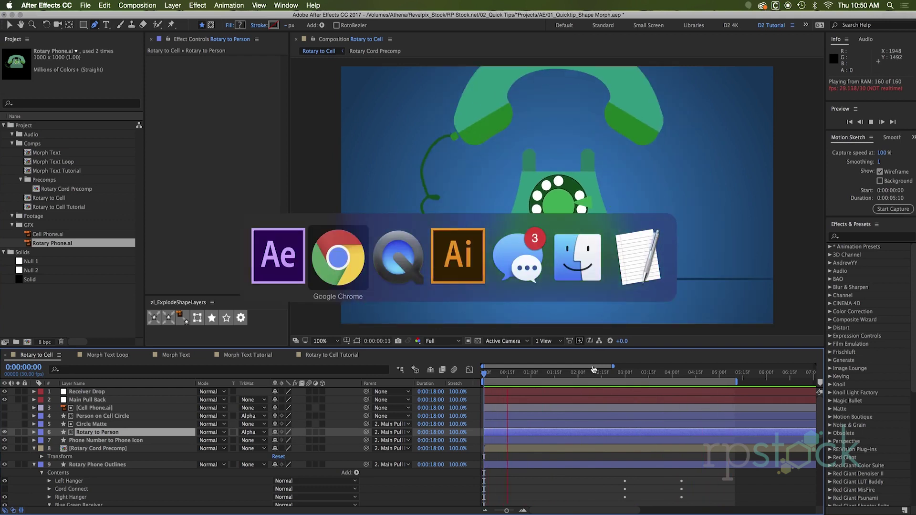
{"action": "scroll", "coordinate": [213, 342], "scroll_direction": "down", "scroll_amount": 5}
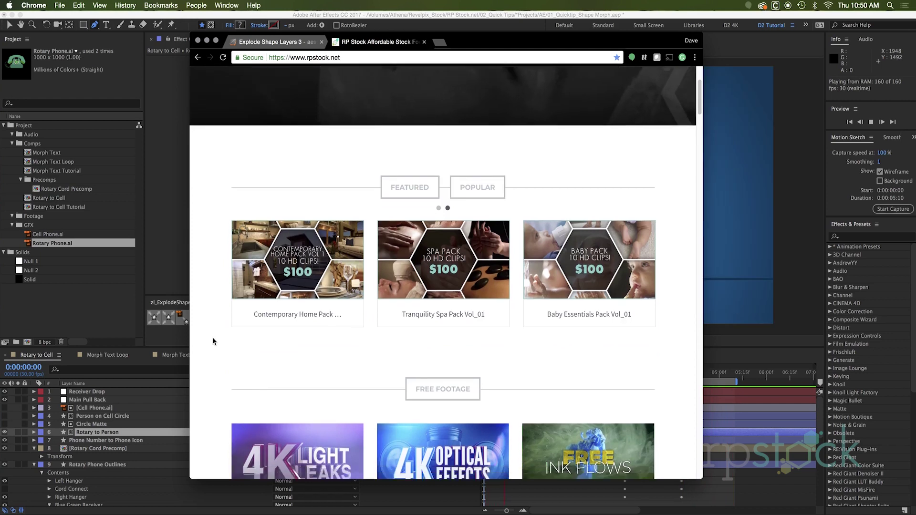
{"action": "scroll", "coordinate": [214, 341], "scroll_direction": "down", "scroll_amount": 3}
{"action": "scroll", "coordinate": [214, 342], "scroll_direction": "up", "scroll_amount": 5}
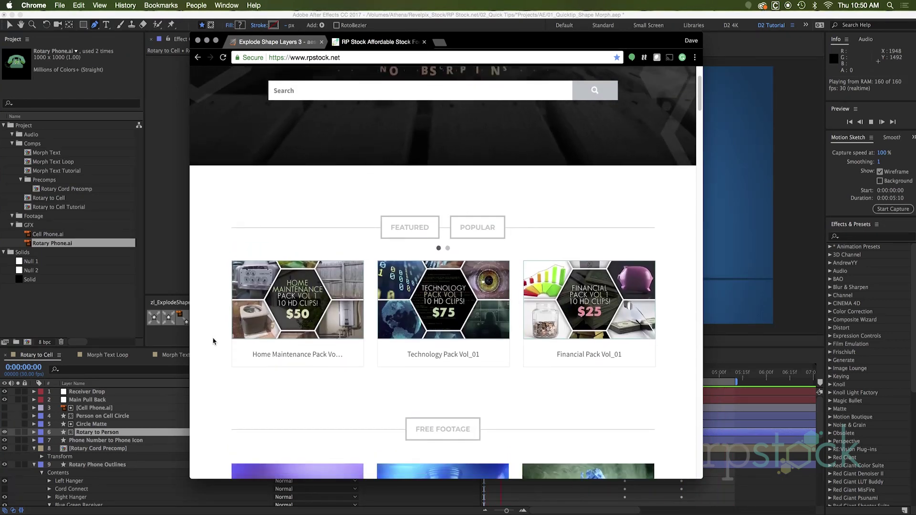
{"action": "scroll", "coordinate": [213, 341], "scroll_direction": "down", "scroll_amount": 1}
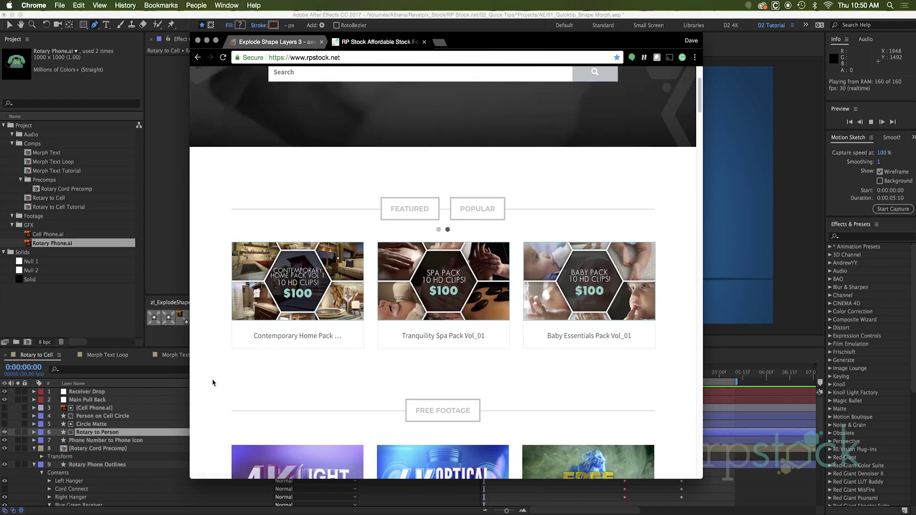
{"action": "scroll", "coordinate": [213, 382], "scroll_direction": "down", "scroll_amount": 1}
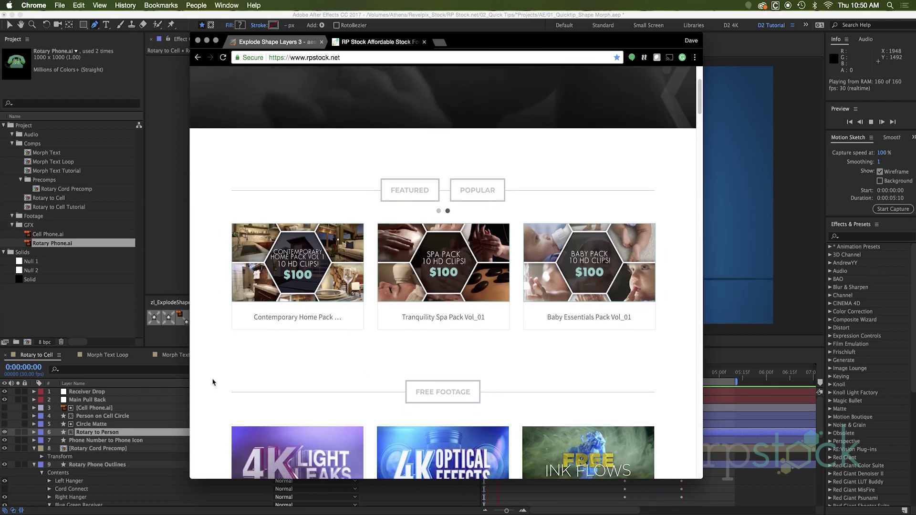
{"action": "scroll", "coordinate": [213, 382], "scroll_direction": "down", "scroll_amount": 10}
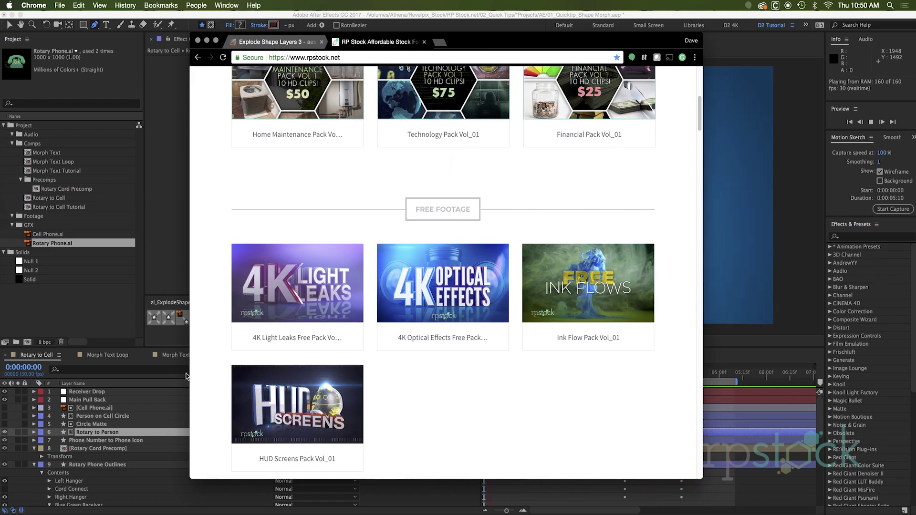
{"action": "scroll", "coordinate": [205, 357], "scroll_direction": "up", "scroll_amount": 10}
Open the Free Downloads page of the stock footage library and look through the free packs and project files
{"action": "mouse_move", "coordinate": [520, 93]}
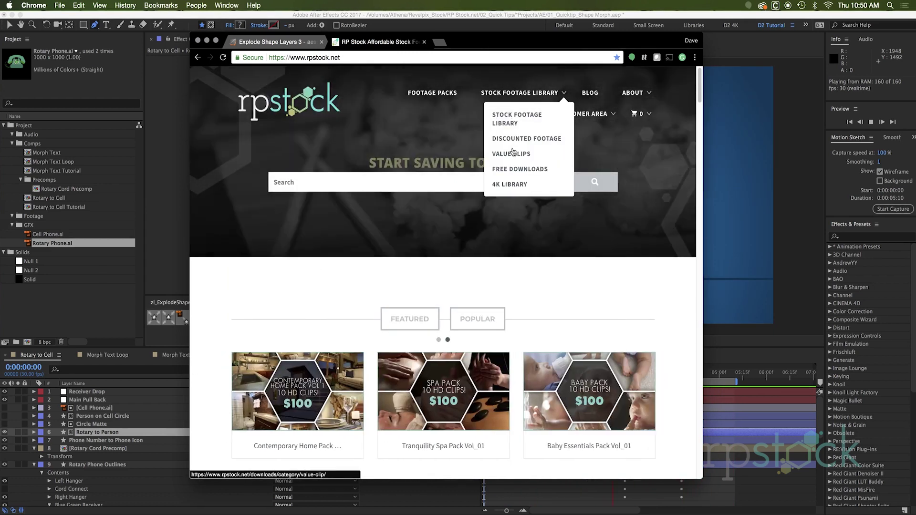
{"action": "left_click", "coordinate": [520, 170]}
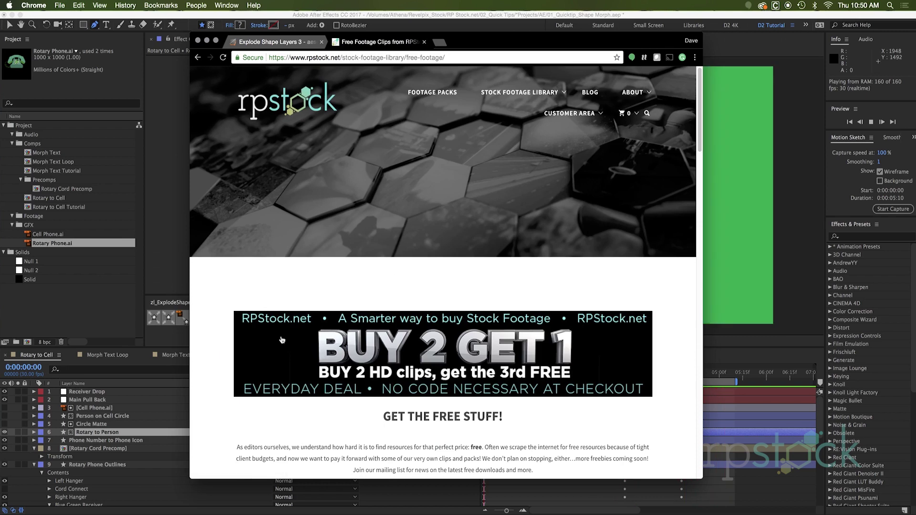
{"action": "scroll", "coordinate": [262, 328], "scroll_direction": "down", "scroll_amount": 6}
{"action": "scroll", "coordinate": [262, 328], "scroll_direction": "down", "scroll_amount": 1}
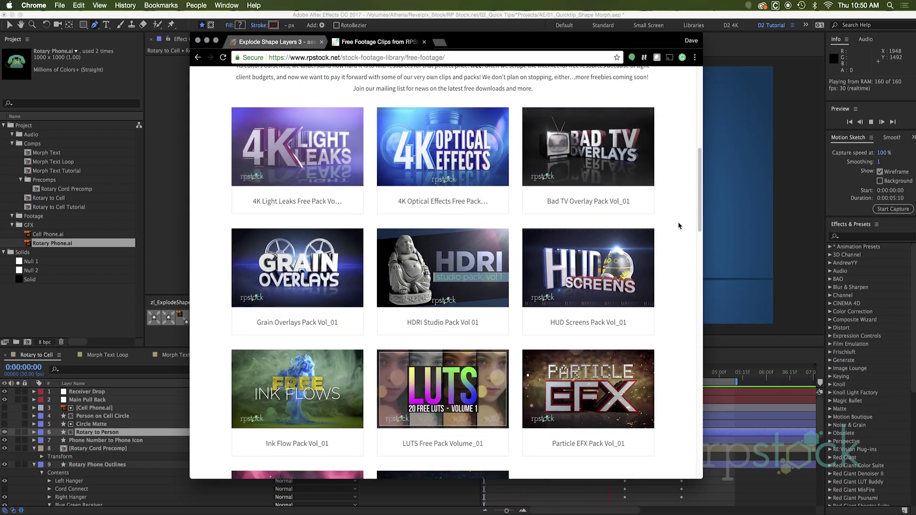
{"action": "scroll", "coordinate": [677, 276], "scroll_direction": "down", "scroll_amount": 8}
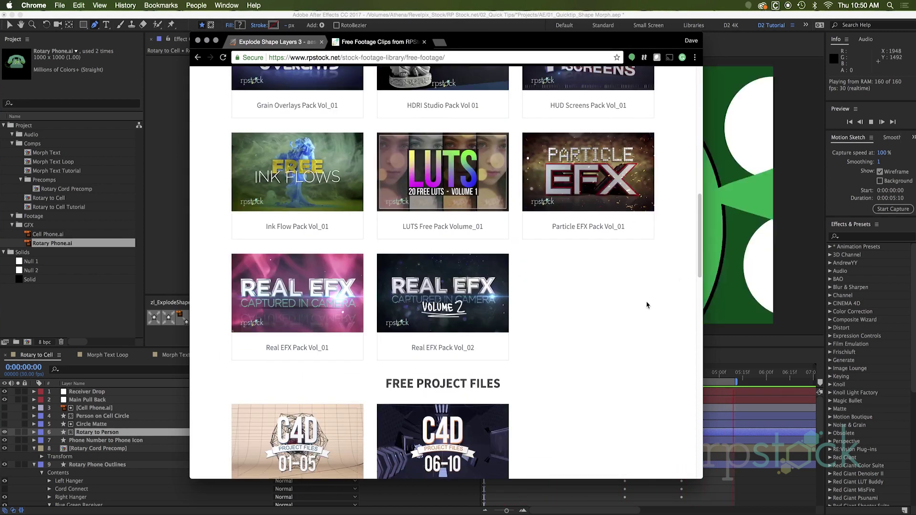